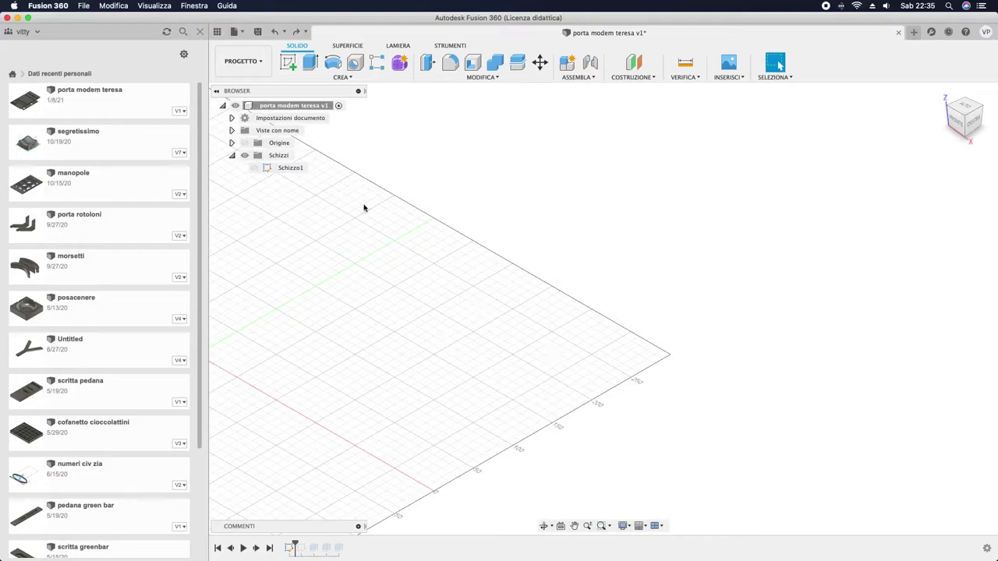
- Redo twice to restore Schizzo2 and the panel extrusion
left_click(964, 108)
left_click(943, 94)
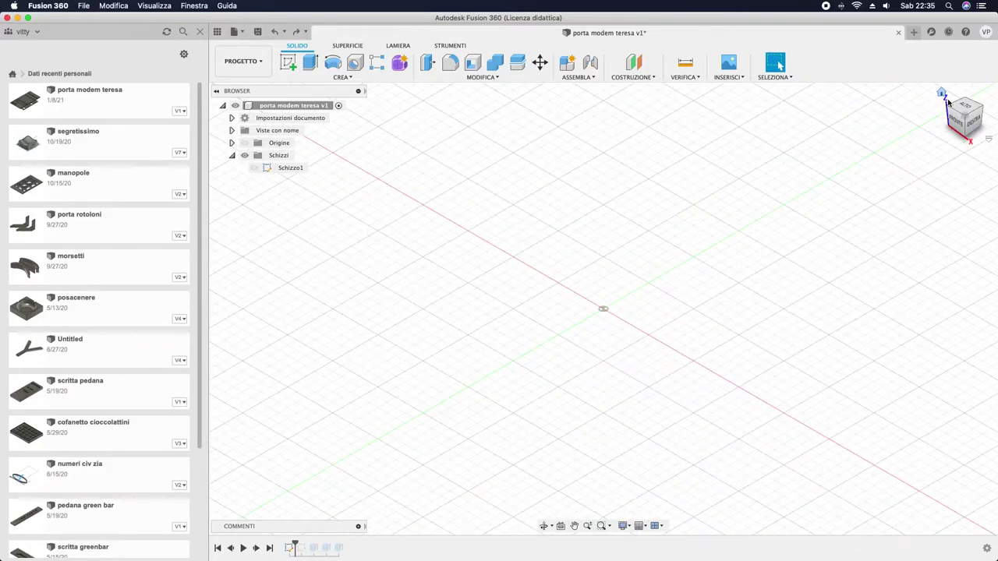
left_click(297, 33)
left_click(297, 32)
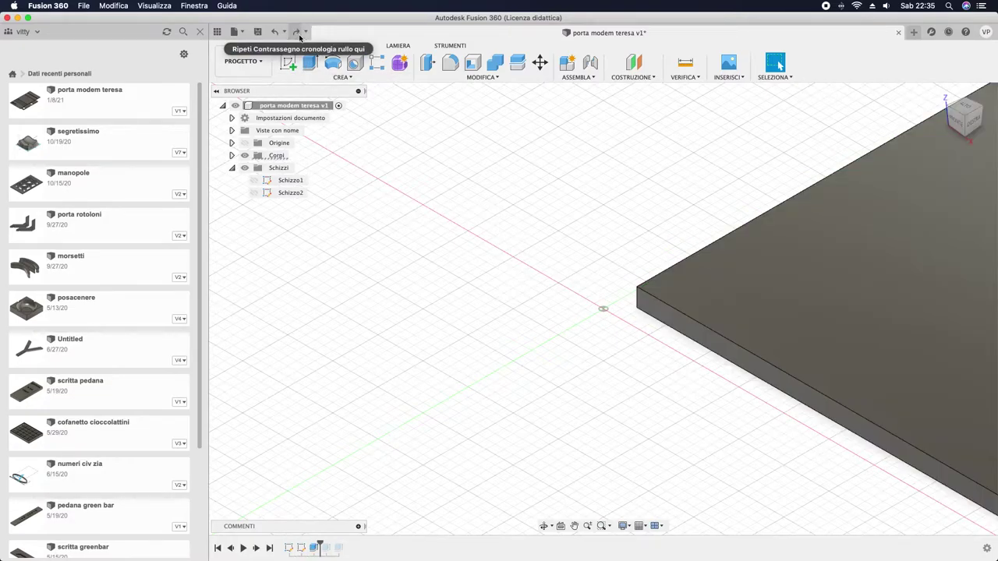
- Zoom out over the six panel slabs and select Schizzo1
scroll(500, 205, "down", 3)
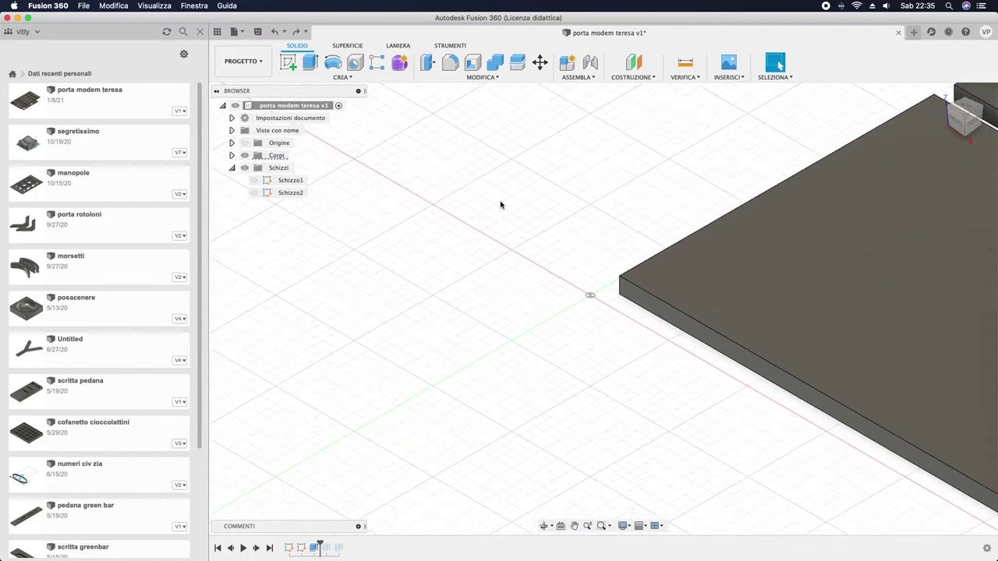
scroll(500, 205, "down", 3)
scroll(501, 205, "down", 3)
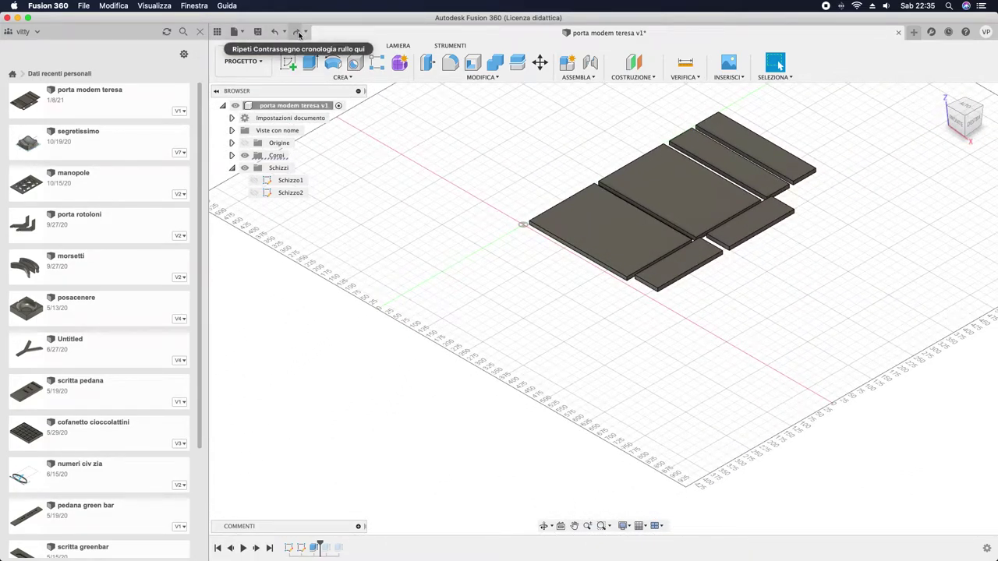
left_click(256, 181)
- Make Schizzo1 and Schizzo2 visible, then open Schizzo1 for editing from the timeline
left_click(255, 182)
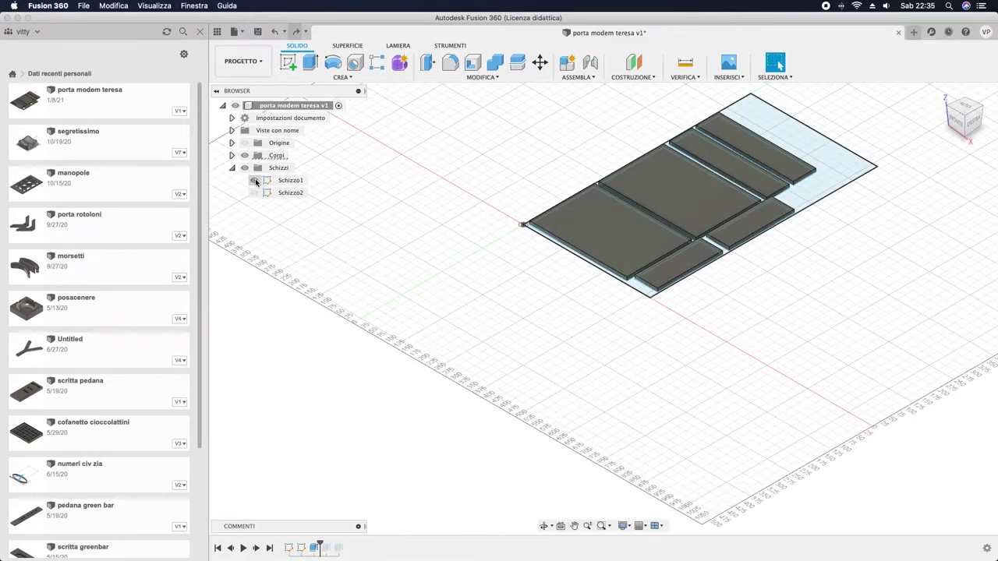
left_click(254, 192)
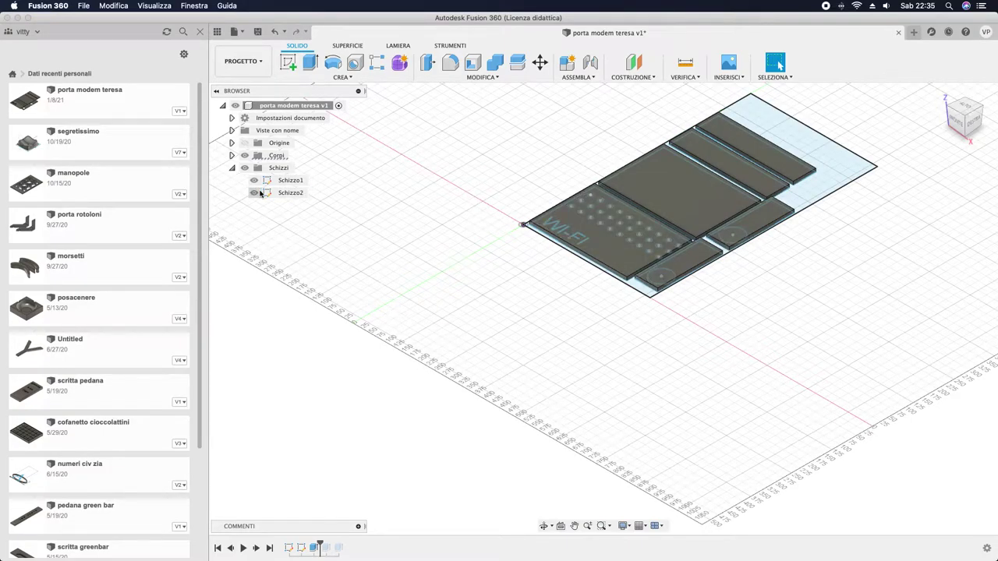
left_click(288, 548)
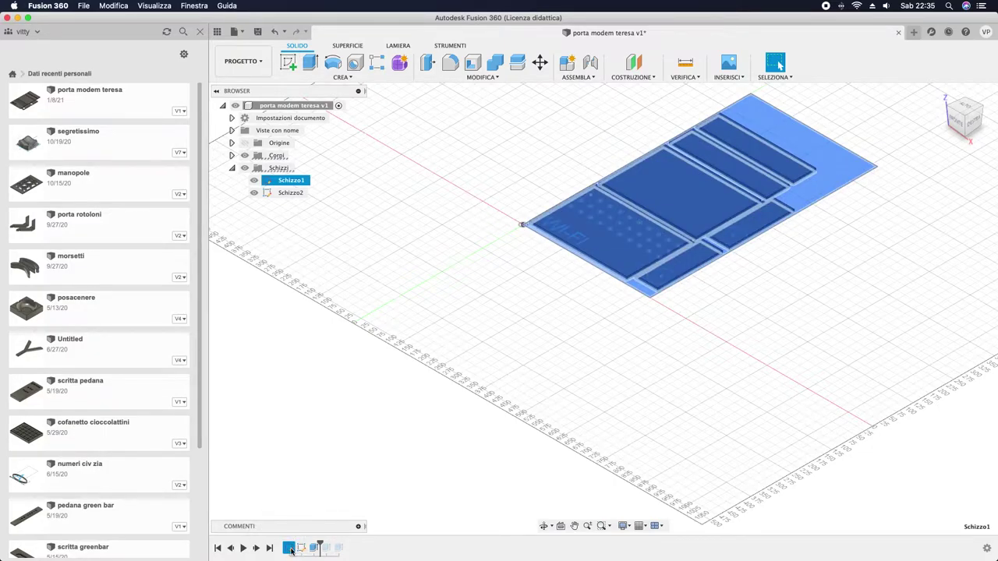
right_click(291, 550)
left_click(318, 443)
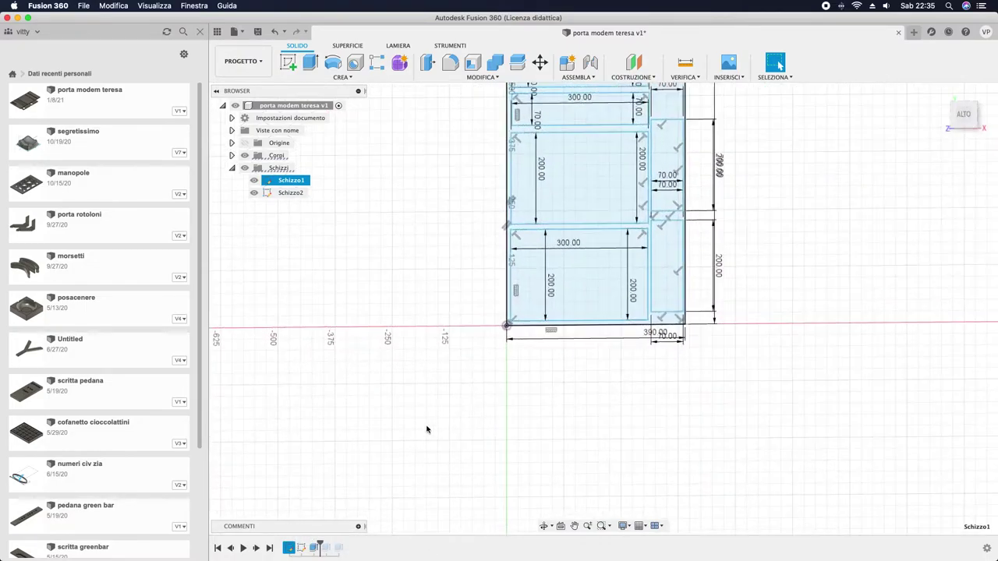
- Pan the 390 × 625 mm Schizzo1 outline to centre, then finish the sketch
left_click(575, 526)
left_click_drag(452, 316, 372, 451)
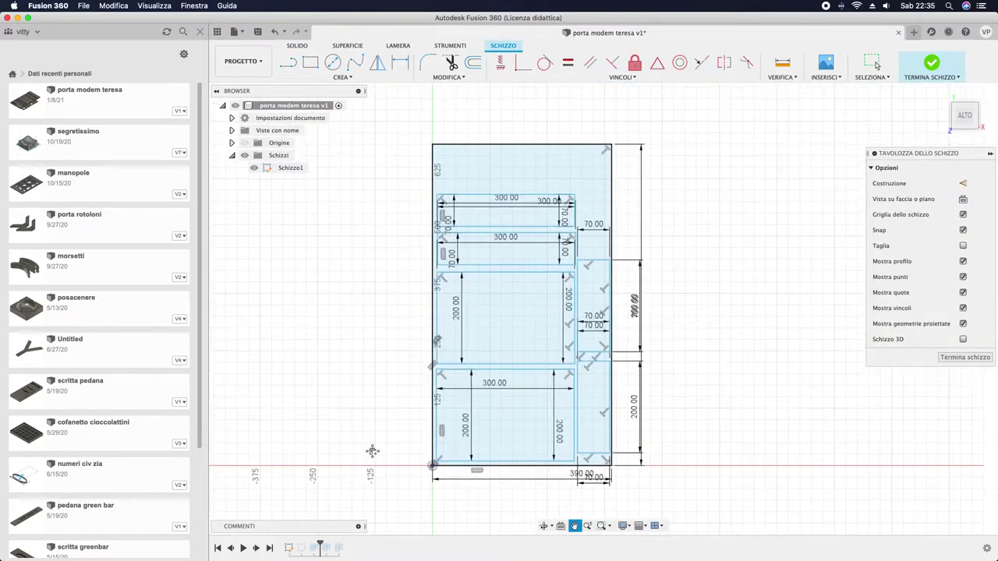
key("Escape")
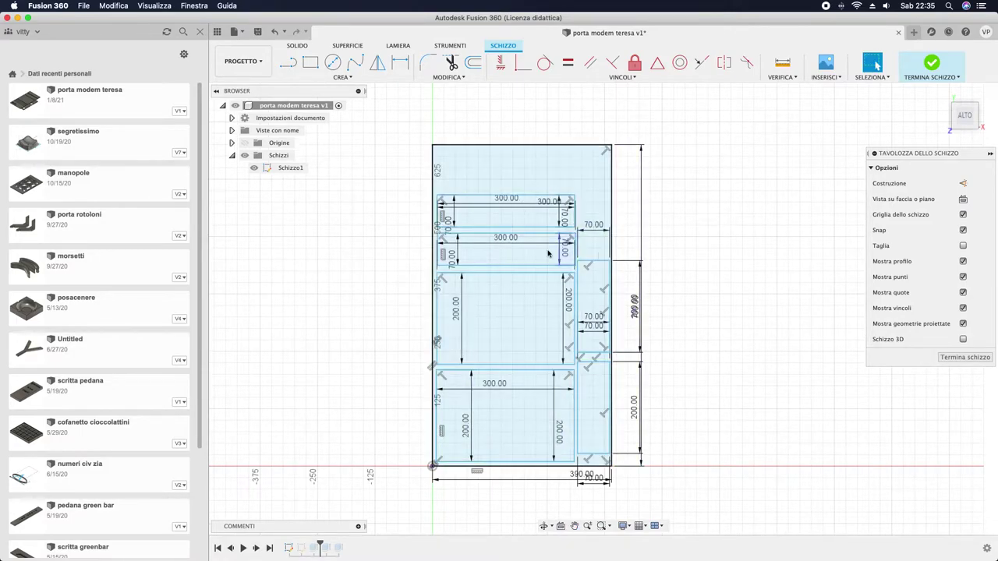
left_click(964, 358)
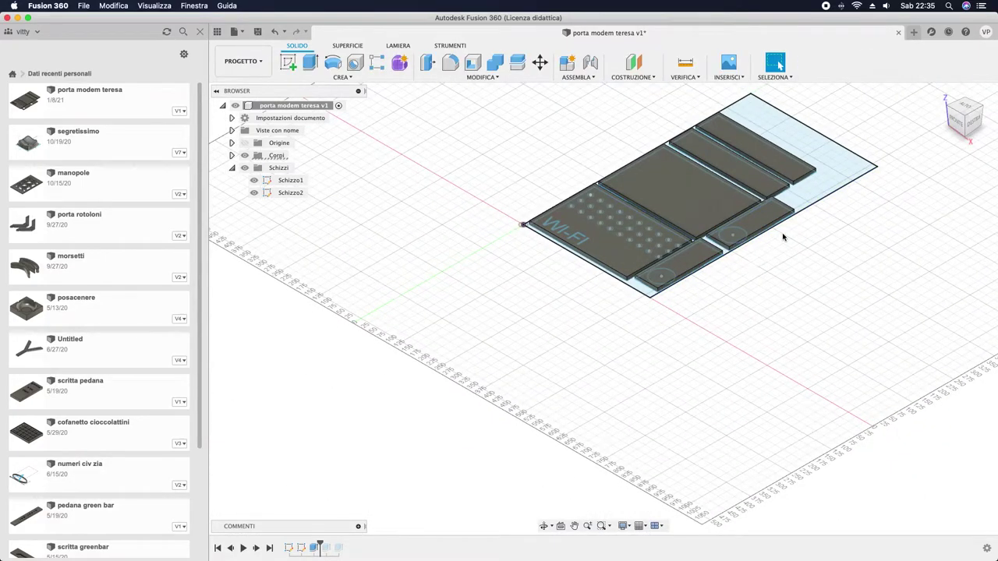
- Hide Schizzo1 and Schizzo2, and open then cancel an Estrudi extrusion
left_click(254, 180)
left_click(254, 193)
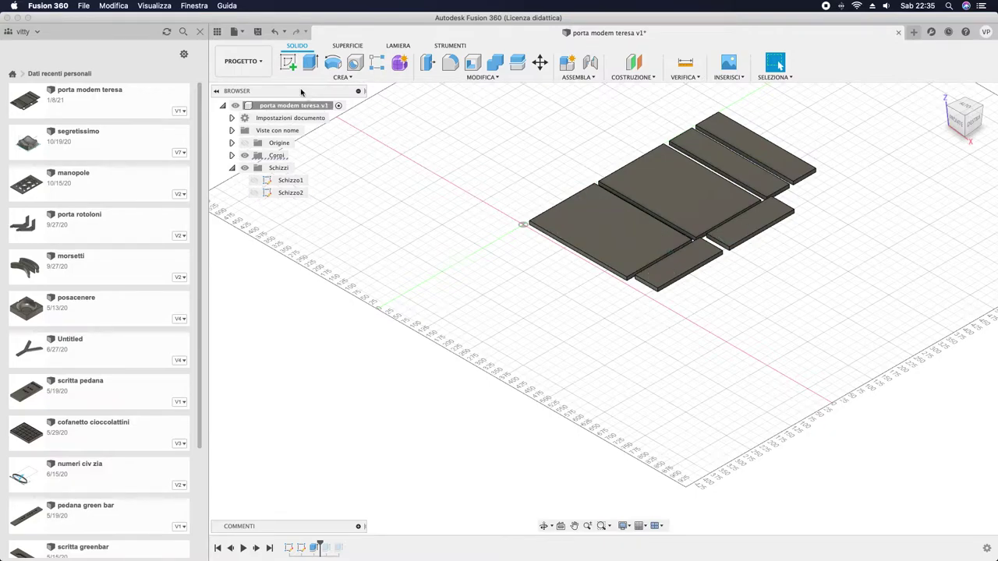
left_click(310, 62)
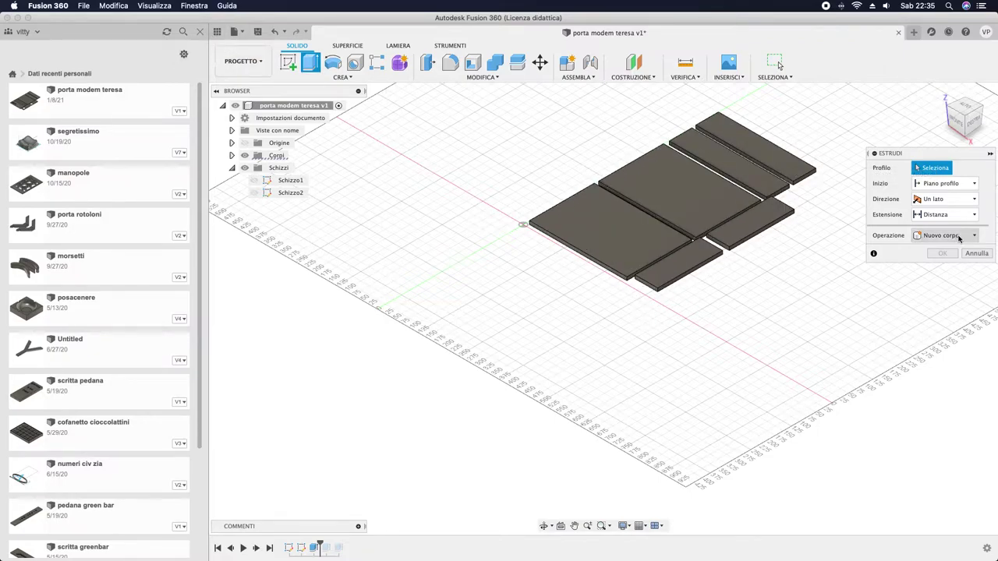
left_click(976, 253)
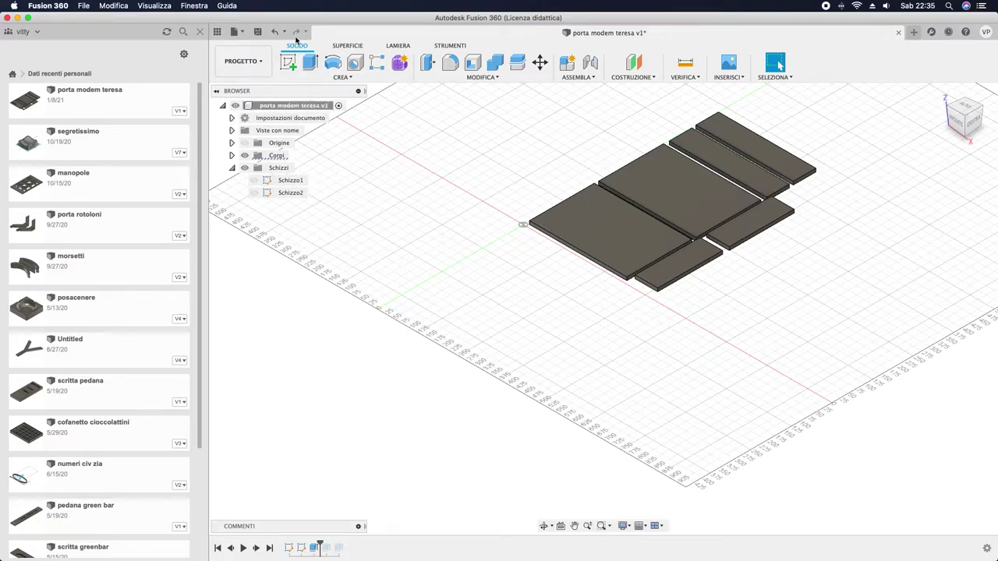
- Select Estrudi2 and Estrudi3 in the timeline and replay the design history
left_click(328, 549)
left_click(338, 550)
left_click(243, 549)
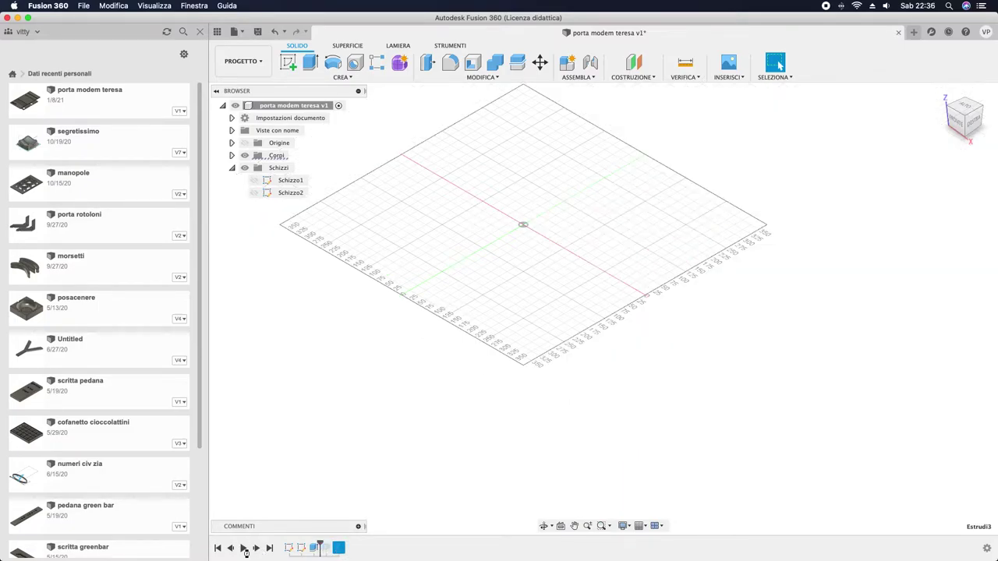
- Show Schizzo1 and Schizzo2 again and play back the timeline
left_click(254, 180)
left_click(254, 192)
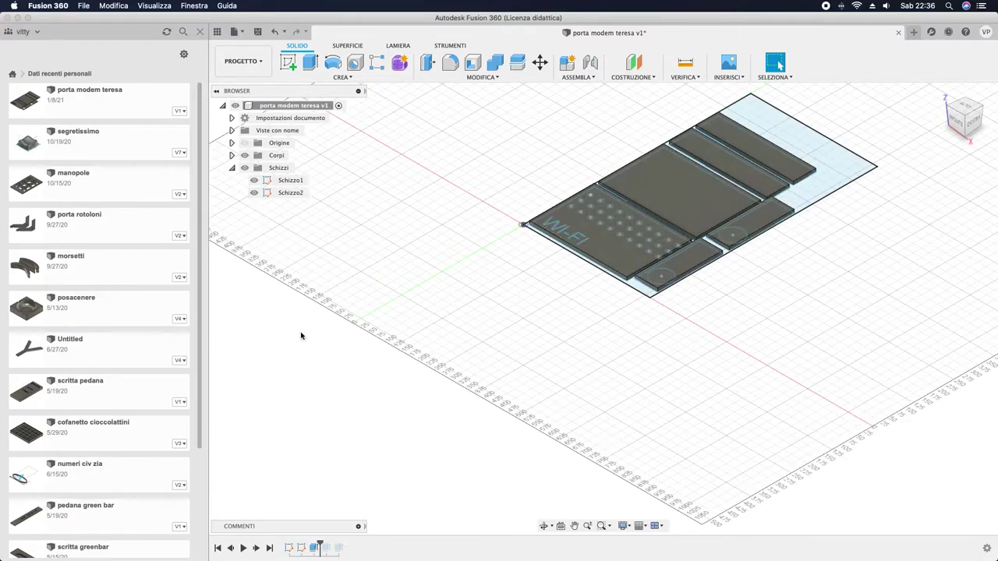
left_click(243, 549)
scroll(702, 361, "up", 2)
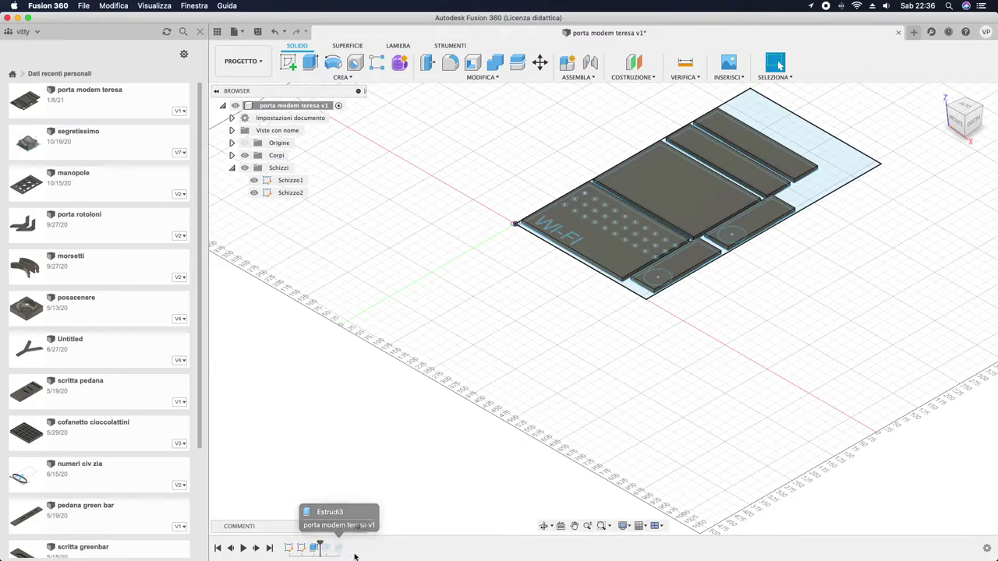
- Find Estrudi3 in the browser and roll history past it so the vent holes appear
left_click(340, 550)
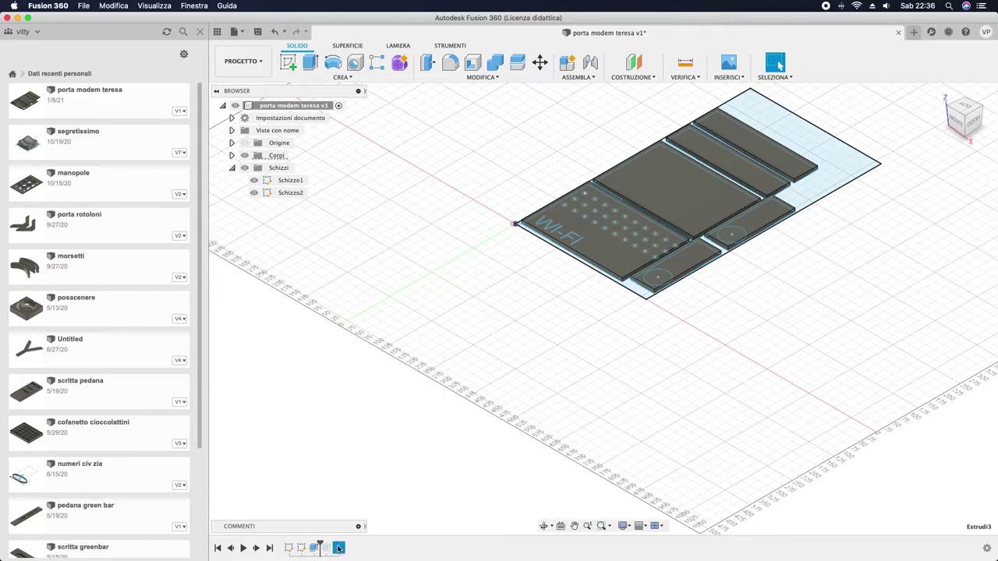
right_click(339, 549)
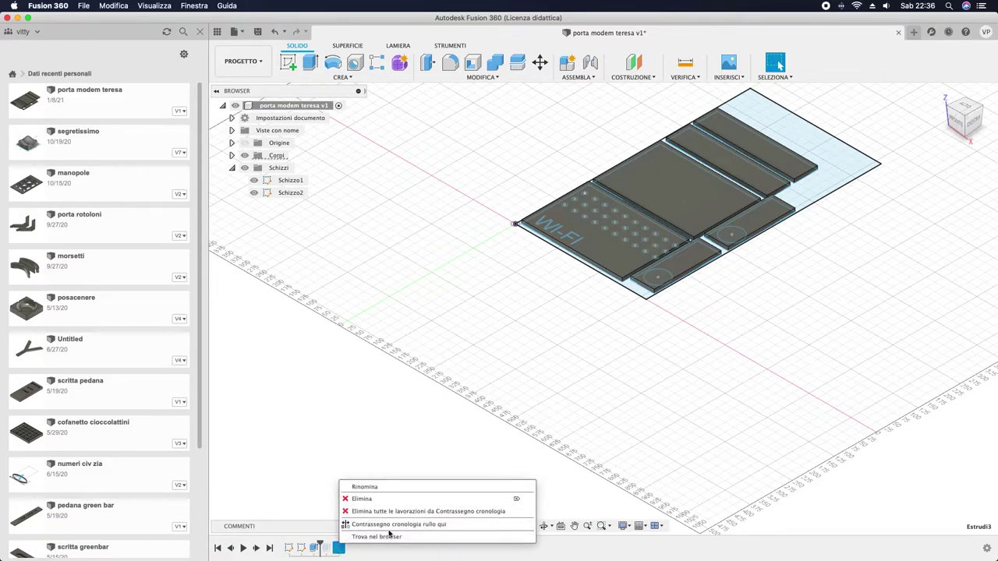
left_click(392, 538)
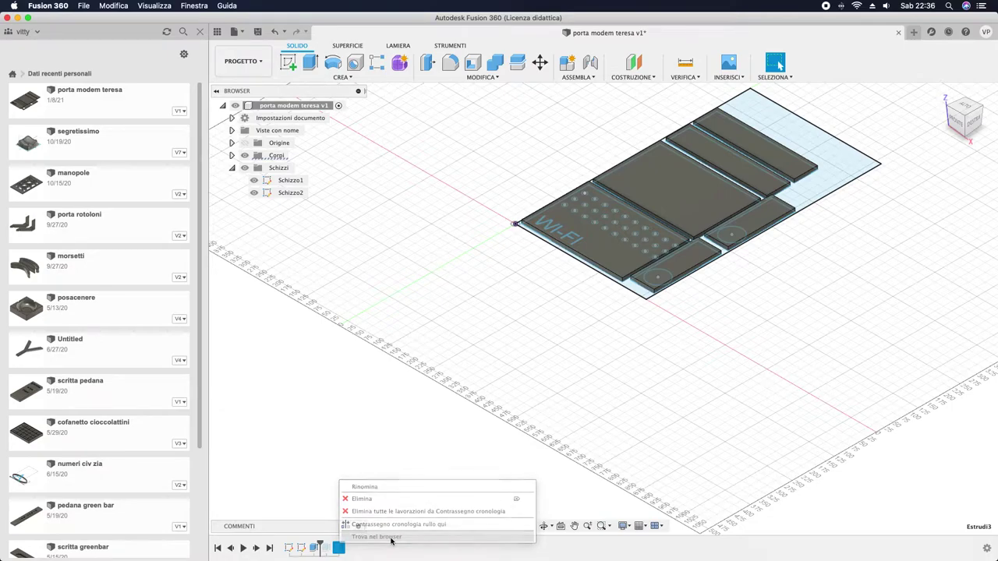
left_click(339, 548)
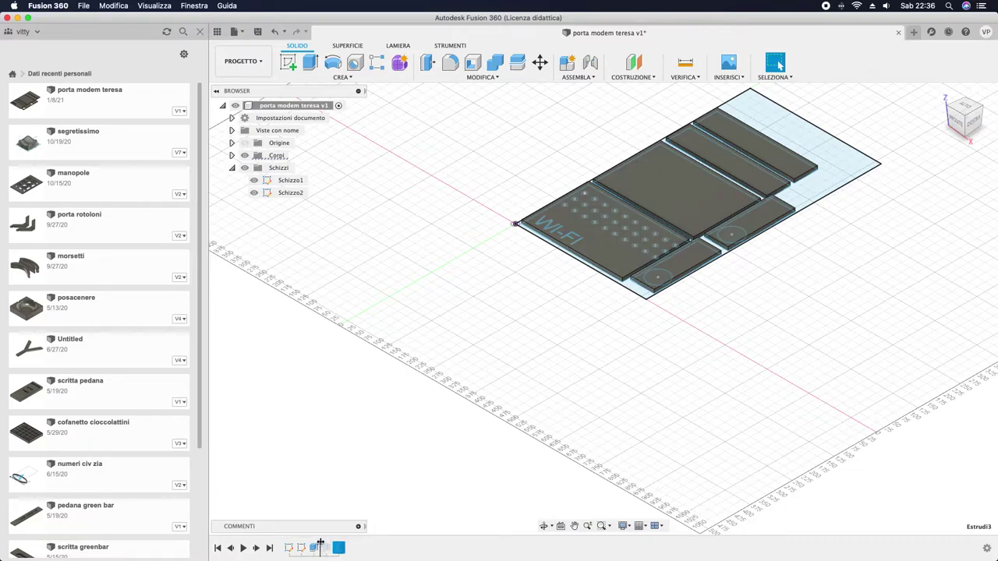
left_click_drag(320, 543, 359, 546)
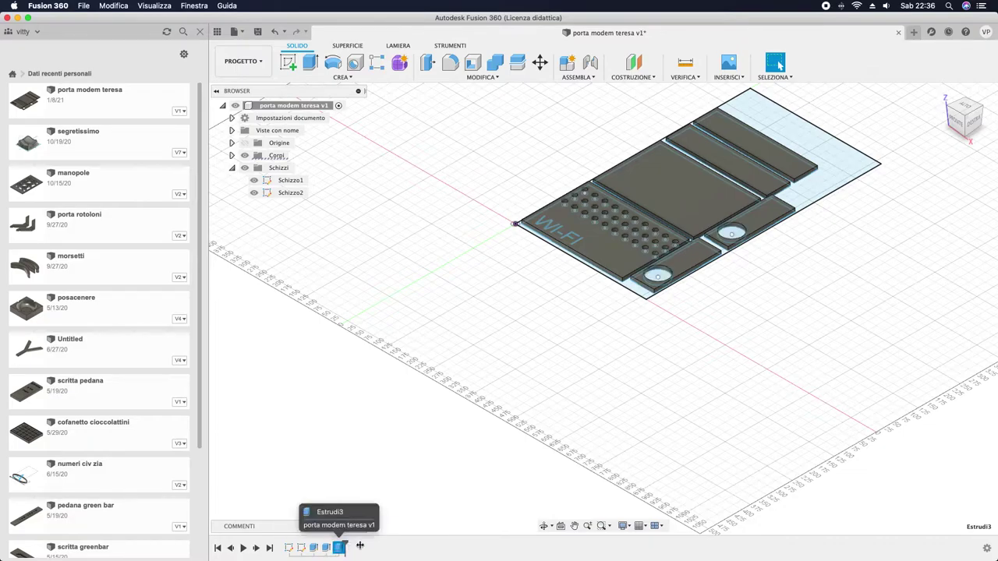
- Clear the selection, hide Schizzo1 and zoom and pan in on the panels
left_click(734, 335)
left_click(255, 181)
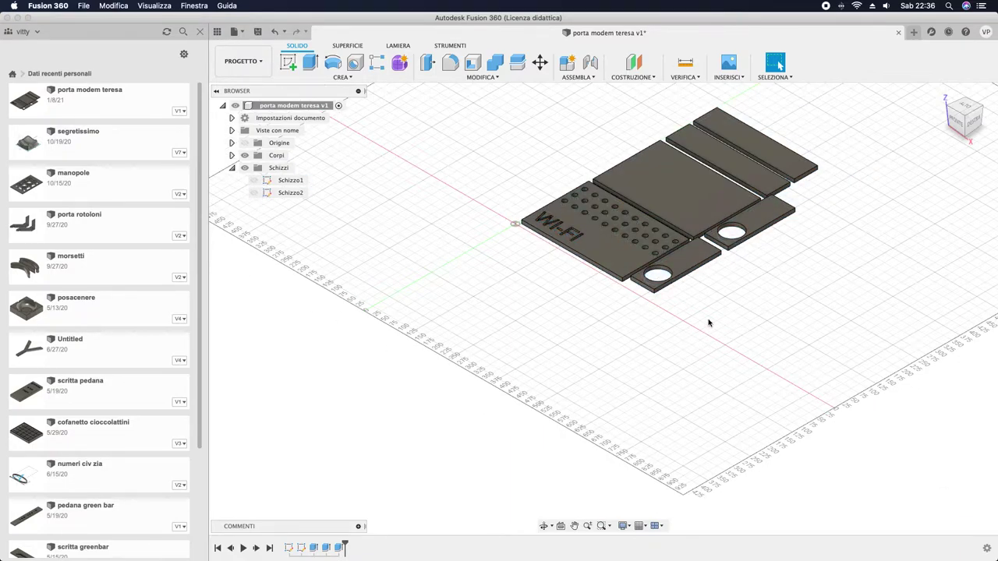
scroll(712, 320, "up", 1)
scroll(712, 318, "up", 1)
scroll(714, 315, "up", 1)
scroll(715, 312, "up", 1)
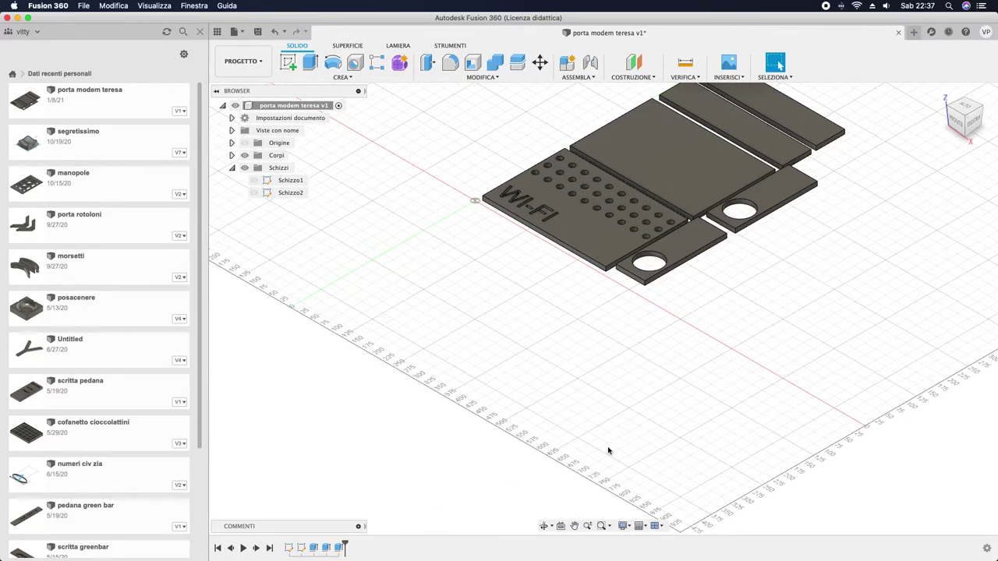
left_click(575, 525)
mouse_move(702, 317)
left_mouse_down()
mouse_move(606, 450)
mouse_move(606, 434)
left_mouse_up()
scroll(593, 428, "up", 1)
scroll(585, 424, "up", 1)
scroll(586, 423, "up", 2)
scroll(585, 424, "up", 1)
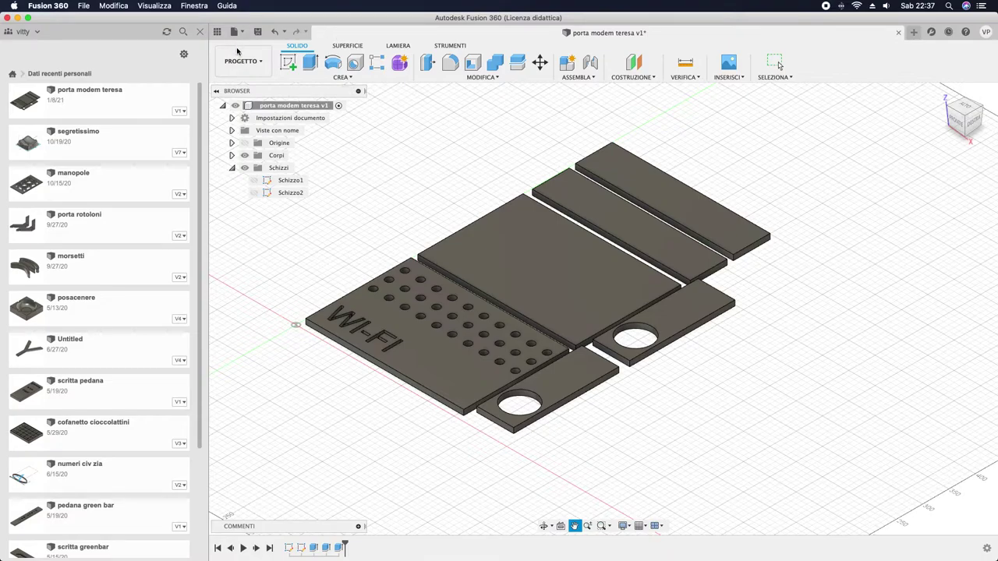
- Switch to the PRODUZIONE workspace and start a 2D Contour operation
left_click(241, 61)
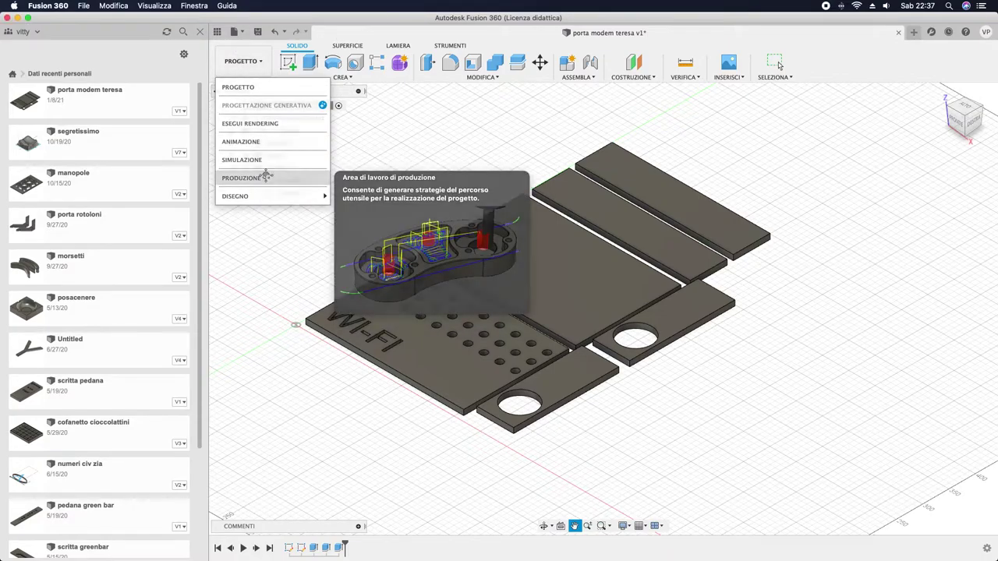
left_click(265, 178)
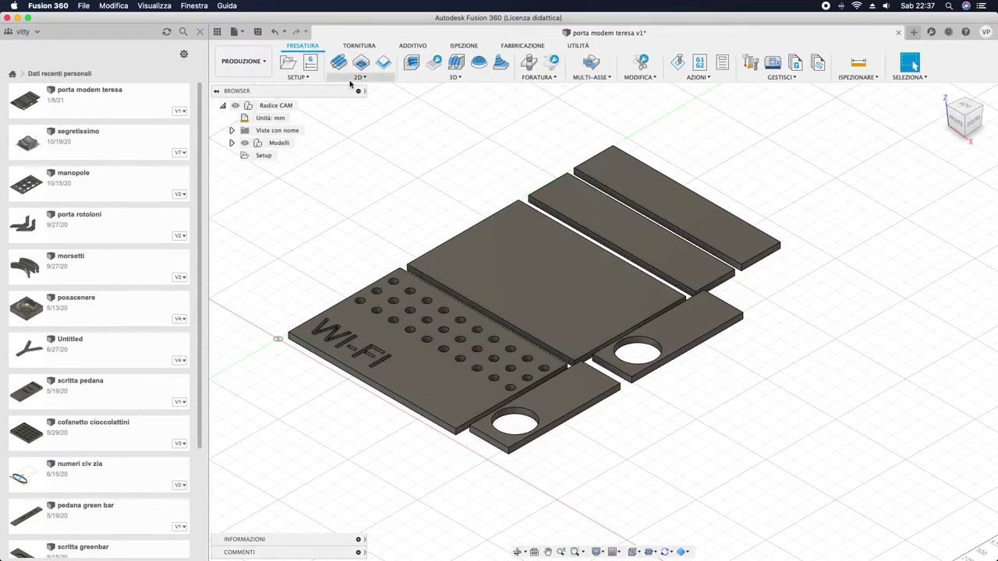
left_click(355, 79)
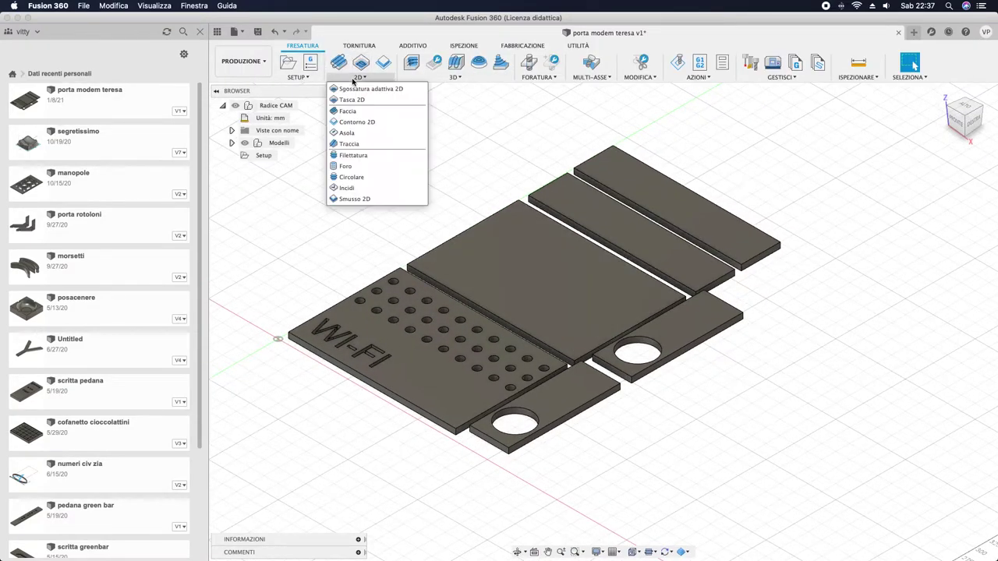
left_click(365, 123)
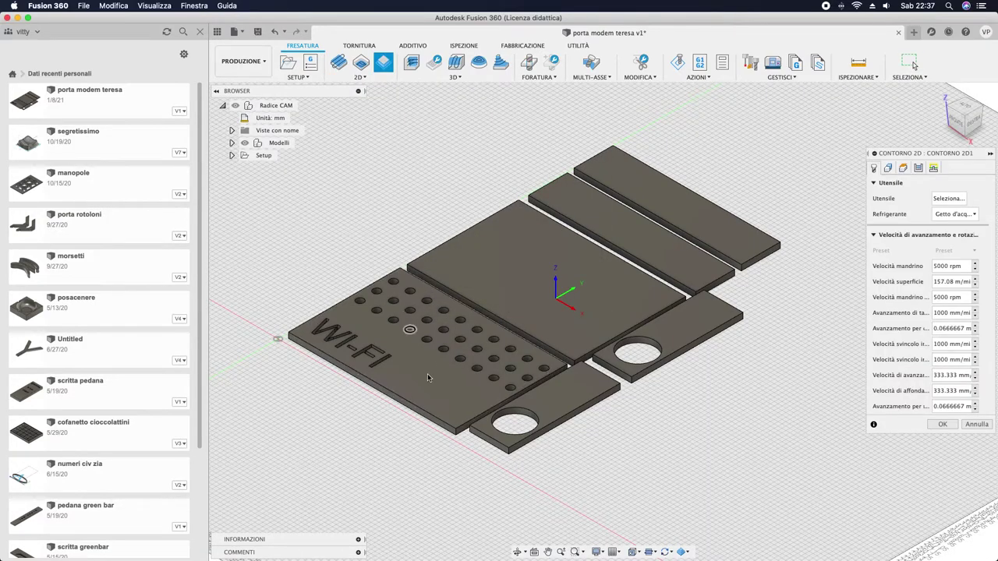
- Select the outer outlines of all panel plates and their two round holes as contours
left_click(408, 417)
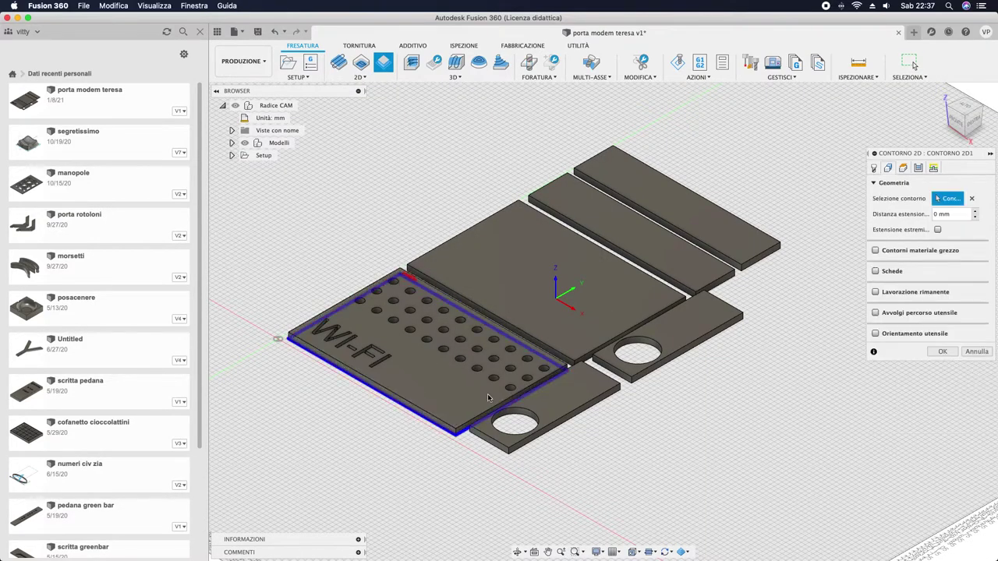
left_click(597, 367)
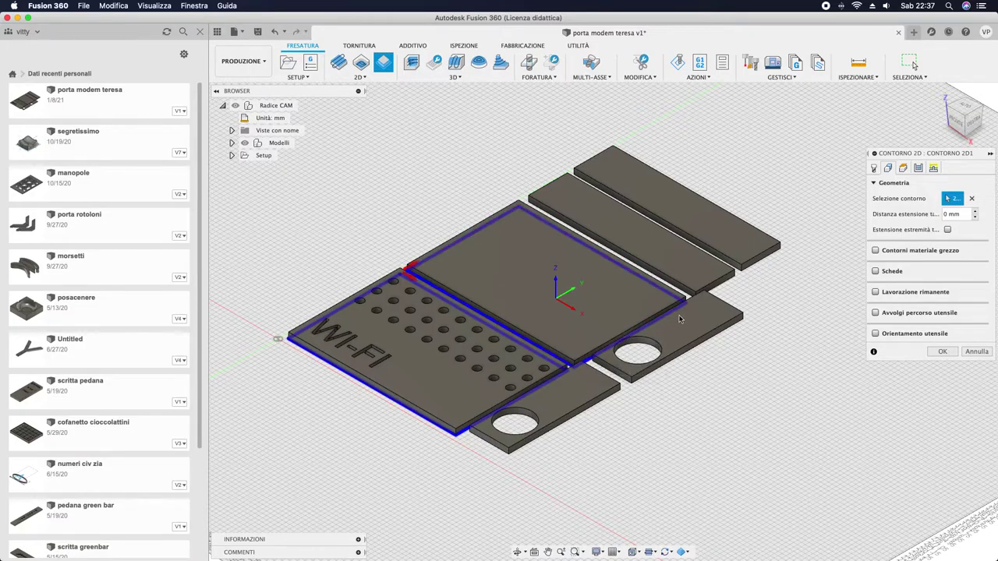
left_click(716, 290)
left_click(745, 270)
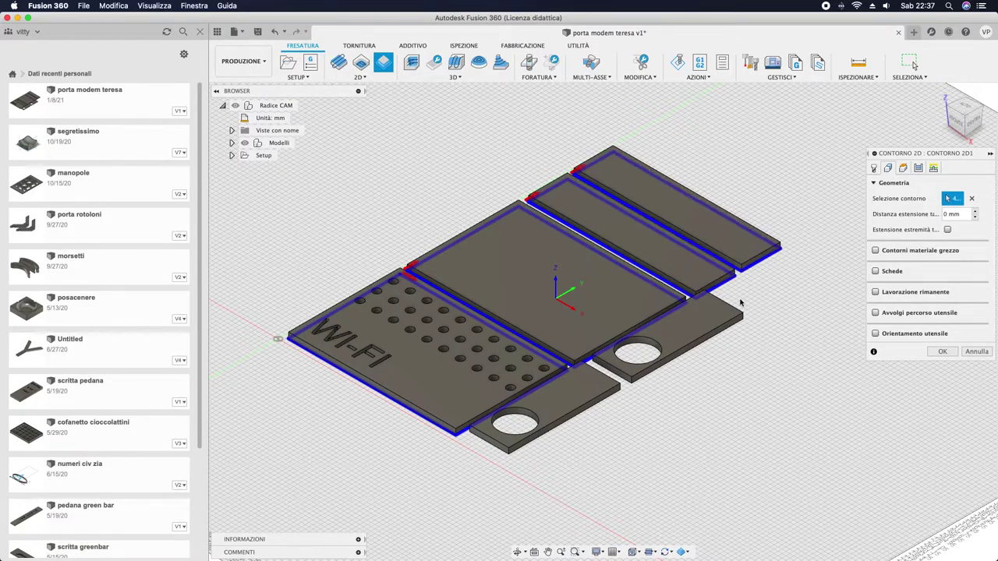
left_click(690, 351)
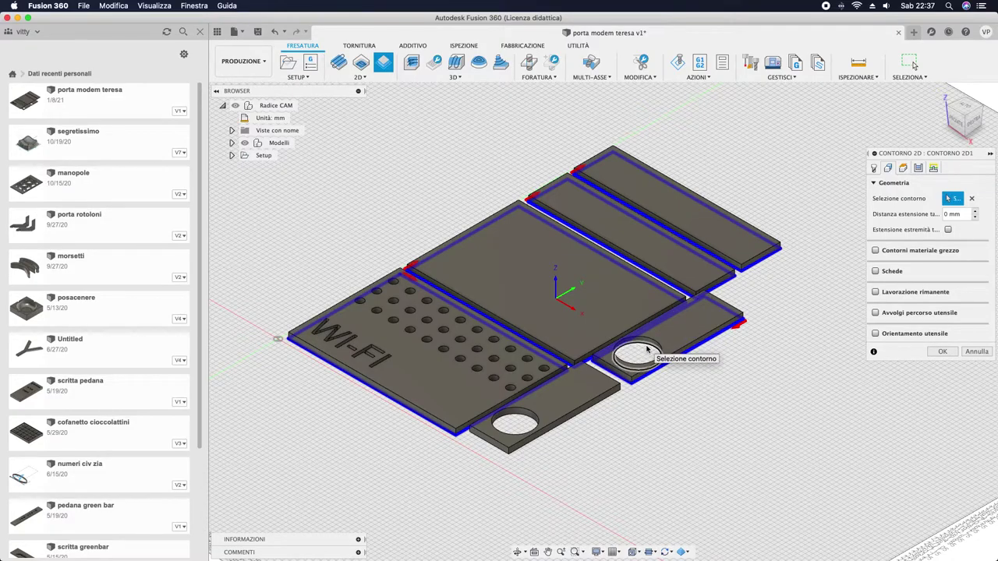
left_click(647, 351)
left_click(513, 421)
left_click(559, 429)
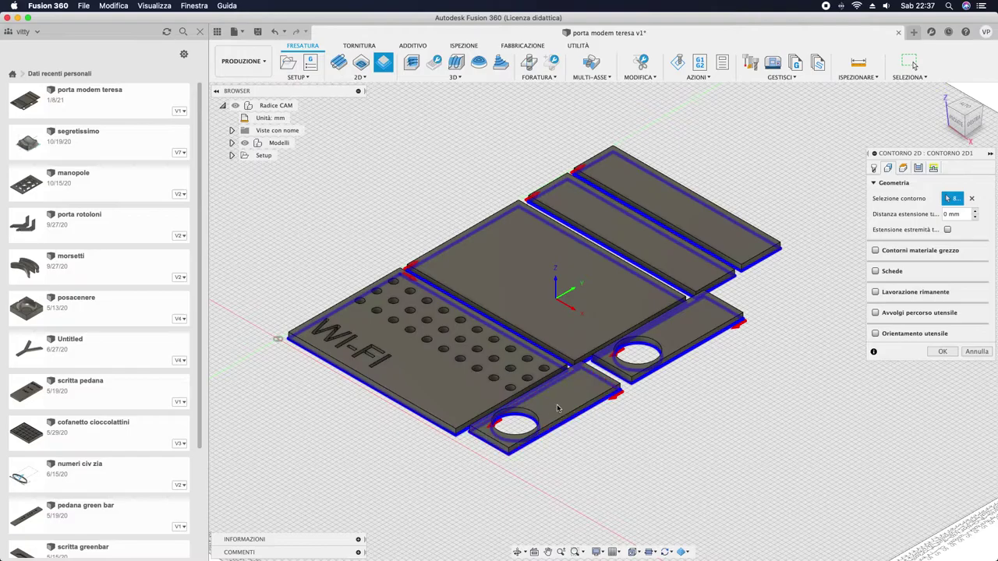
- Add the lower rows of the vent-hole grid to the contour selection
left_click(477, 375)
left_click(493, 386)
left_click(508, 395)
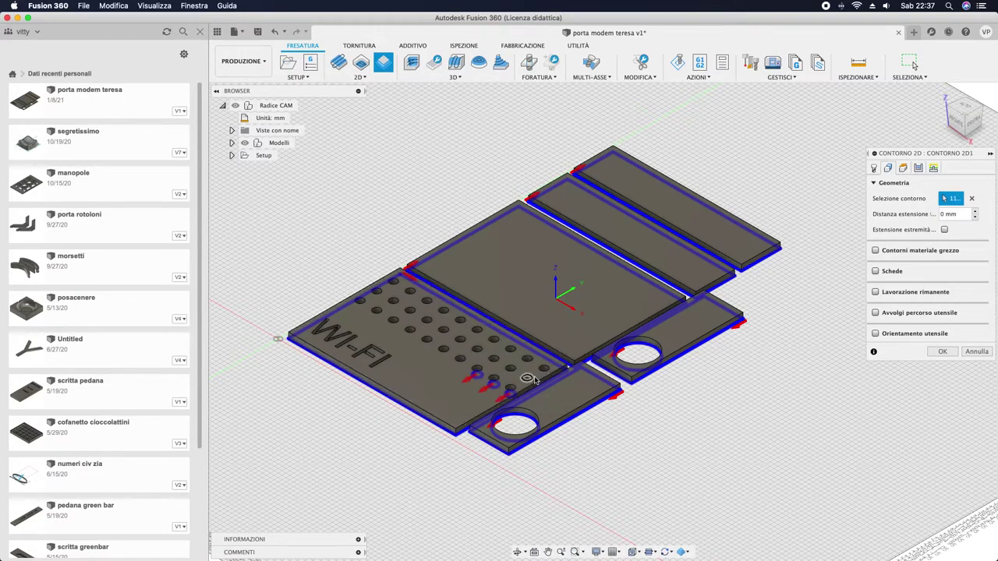
left_click(527, 385)
left_click(544, 375)
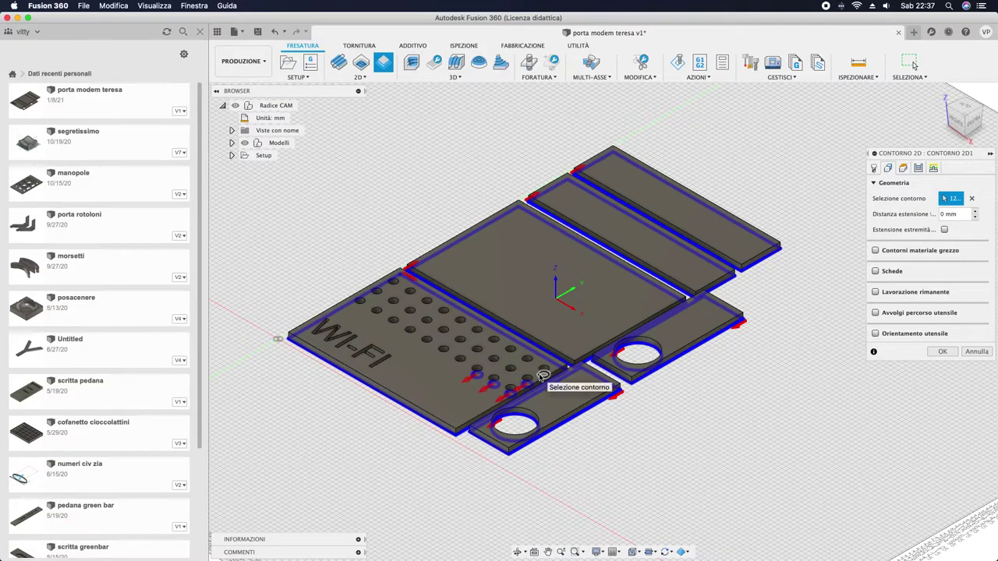
left_click(527, 366)
left_click(510, 377)
left_click(495, 367)
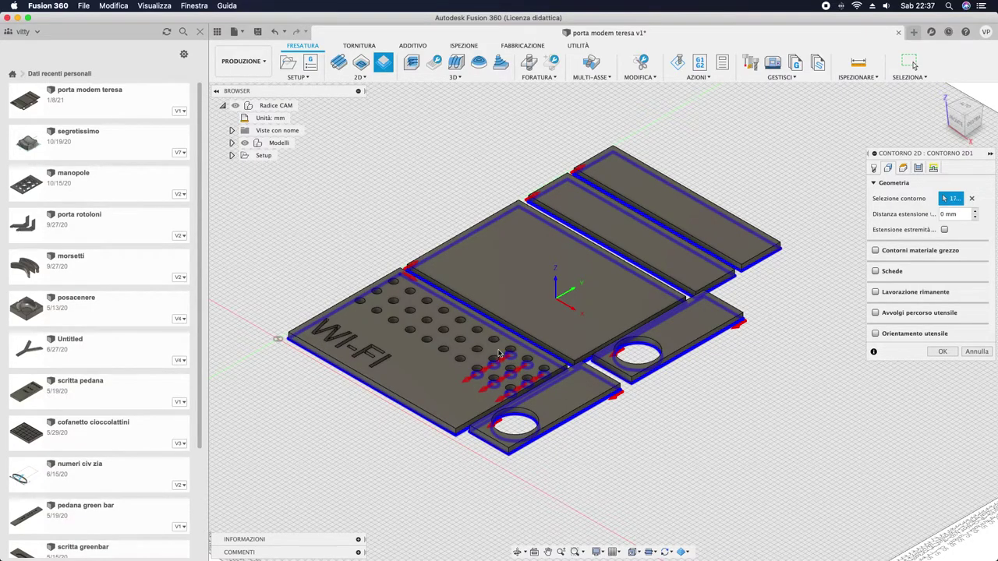
left_click(476, 357)
left_click(461, 365)
left_click(444, 357)
left_click(460, 348)
left_click(461, 329)
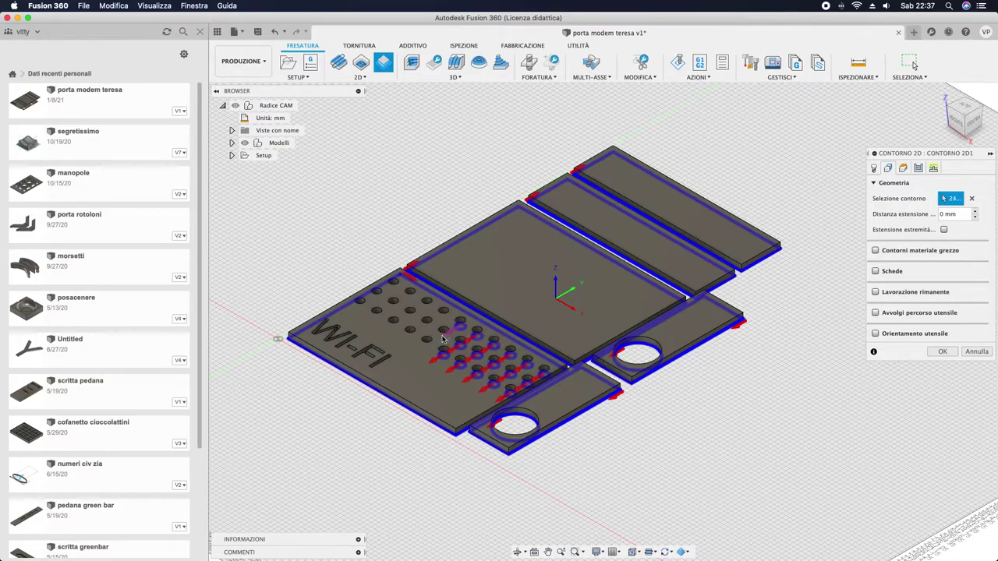
left_click(442, 338)
left_click(427, 339)
left_click(411, 335)
left_click(427, 321)
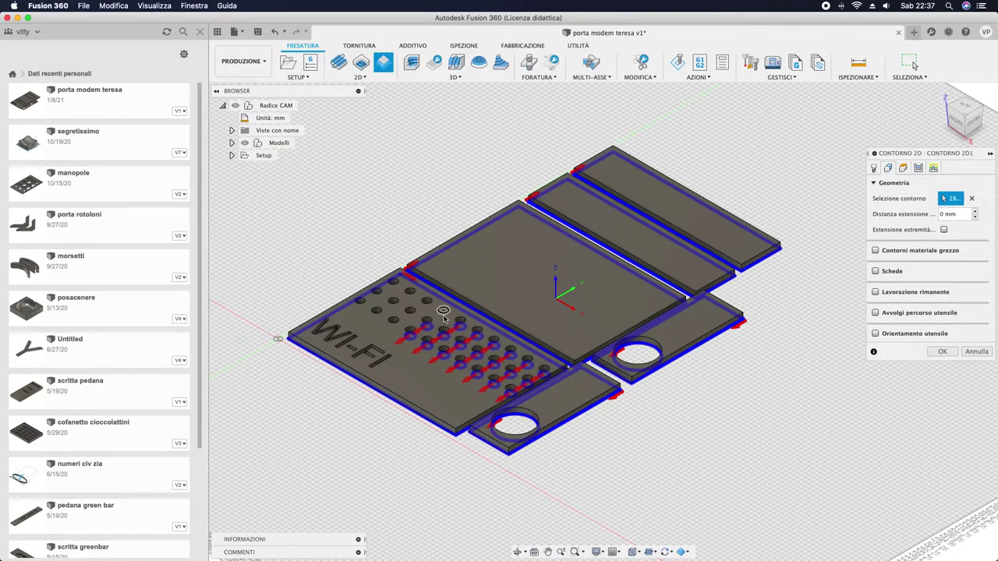
left_click(446, 316)
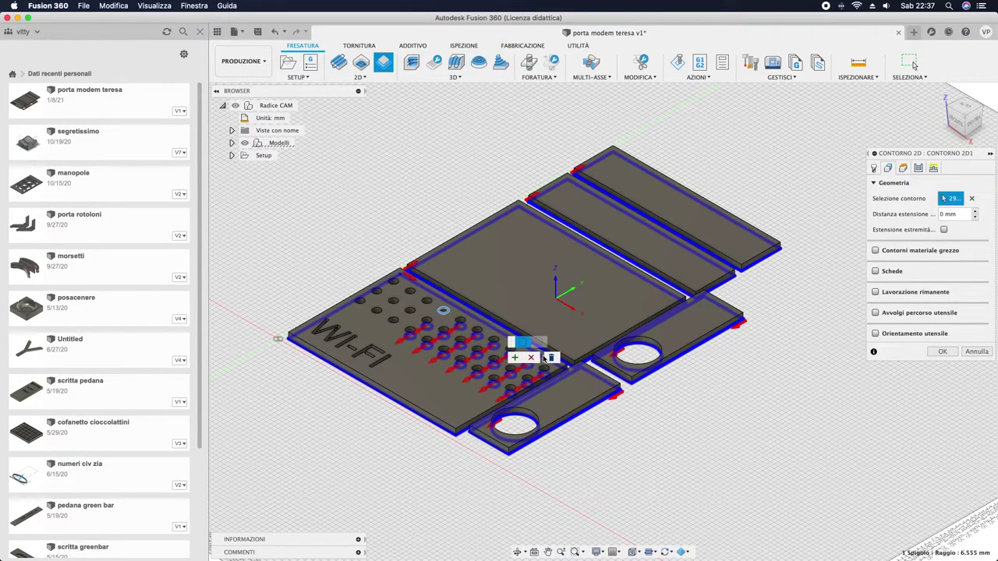
- Remove a wrongly picked edge and add the remaining upper vent holes
left_click(545, 357)
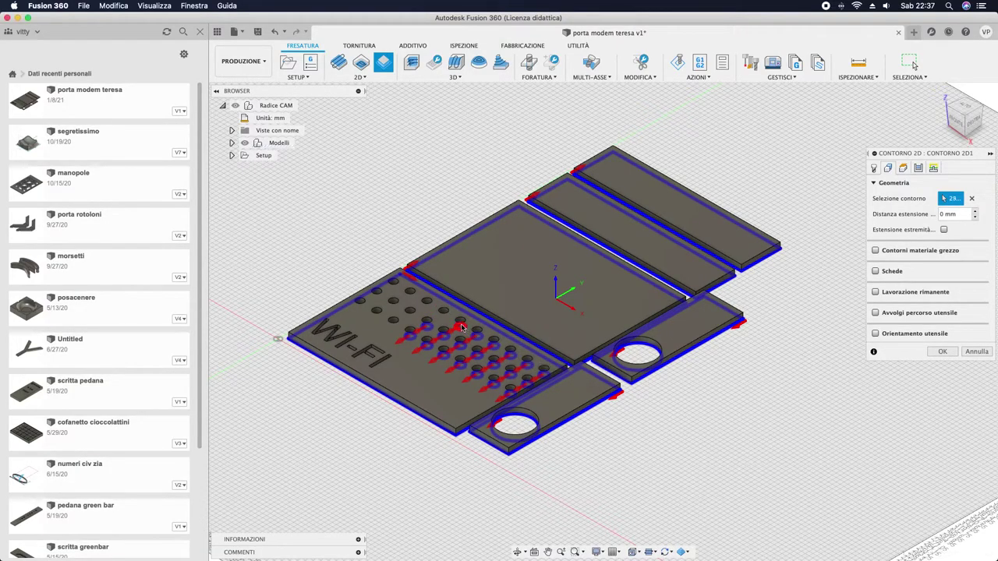
left_click(427, 304)
left_click(409, 312)
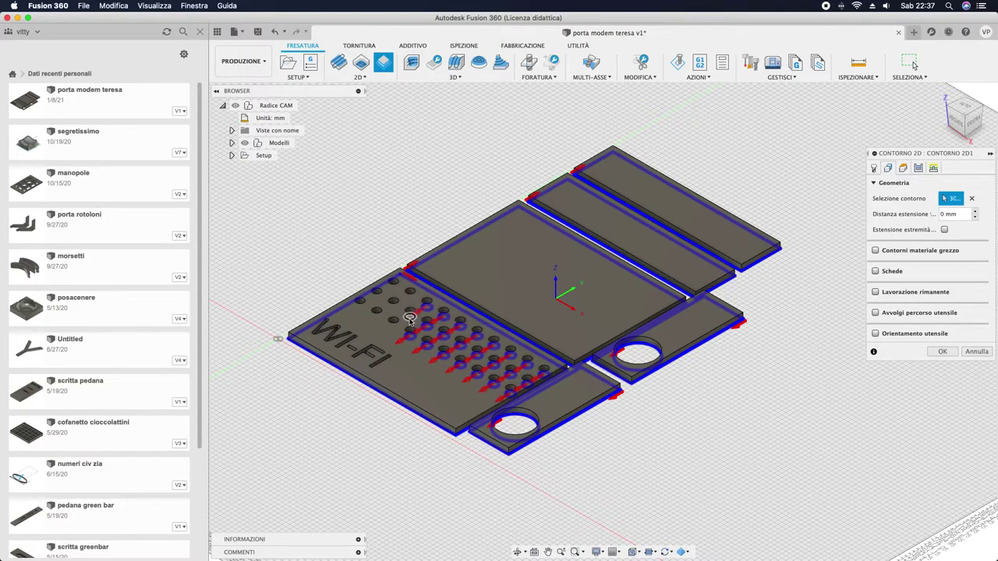
left_click(407, 326)
left_click(377, 313)
left_click(393, 309)
left_click(393, 309)
left_click(411, 300)
left_click(387, 297)
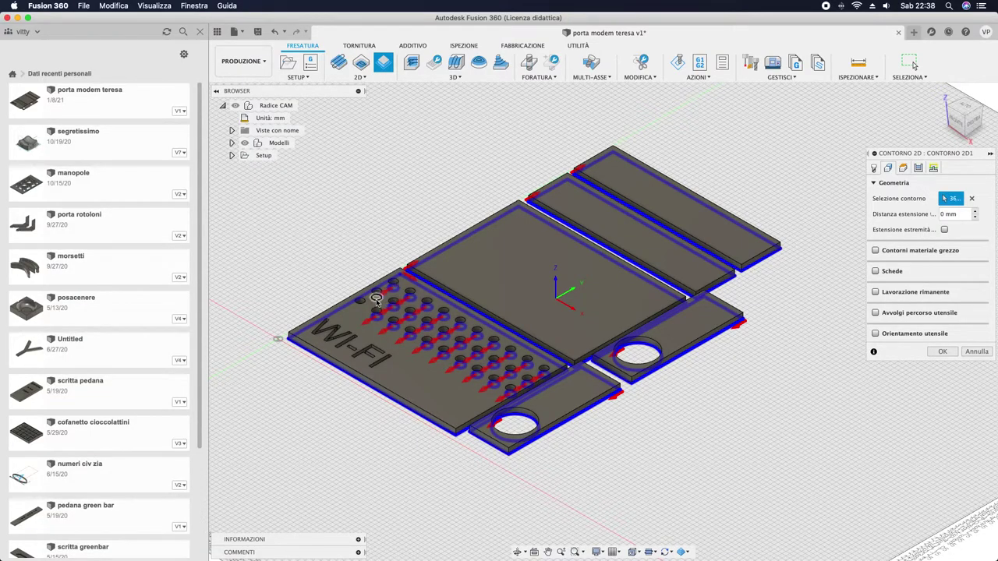
left_click(375, 302)
left_click(359, 313)
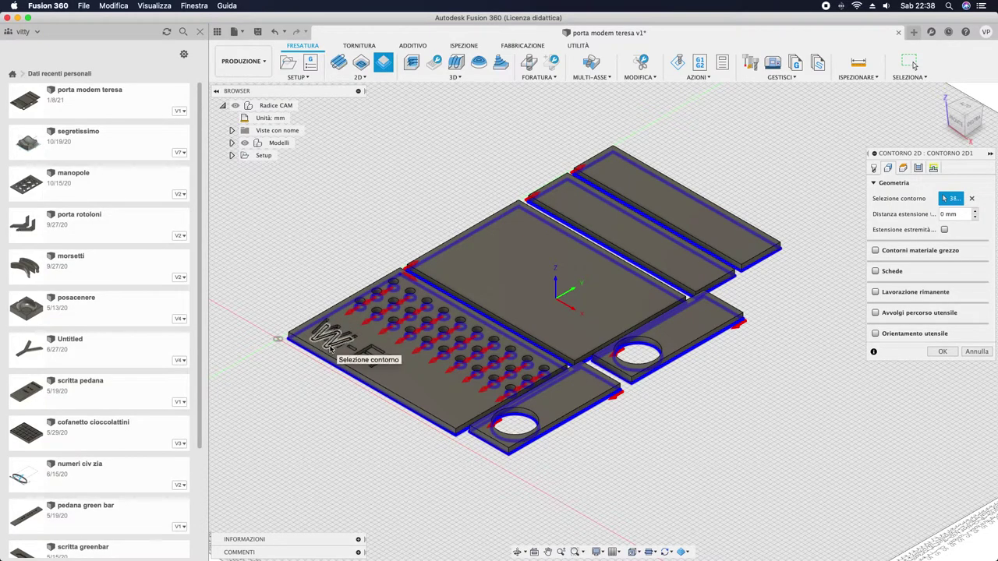
- Add the W, I, F and I letter outlines of WI-FI to the contours
left_click(330, 347)
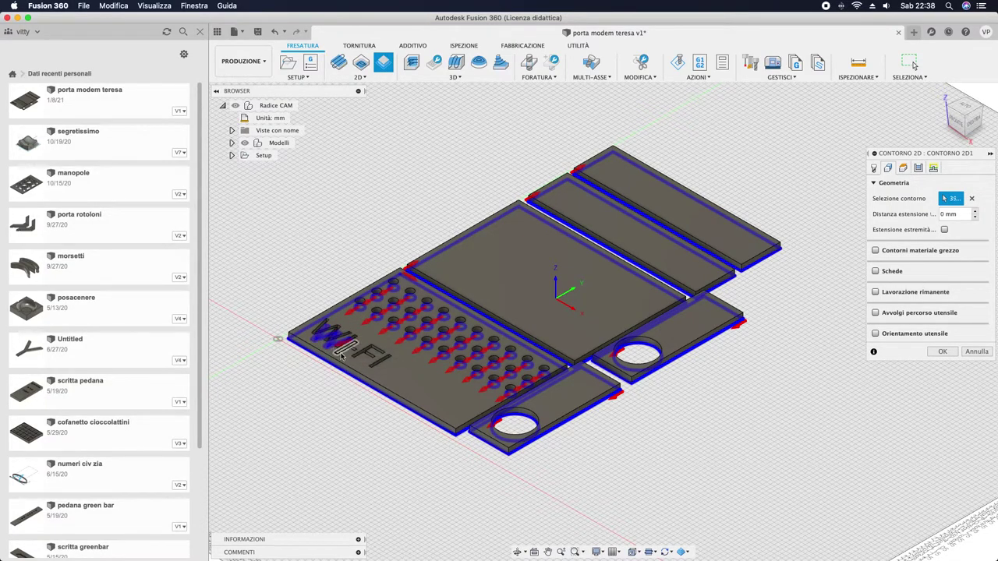
left_click(348, 356)
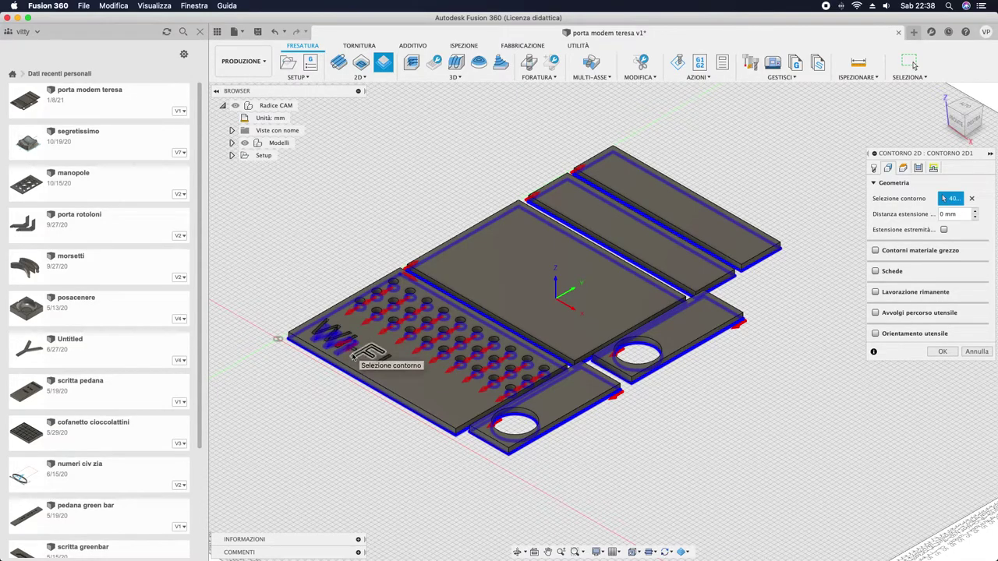
left_click(362, 362)
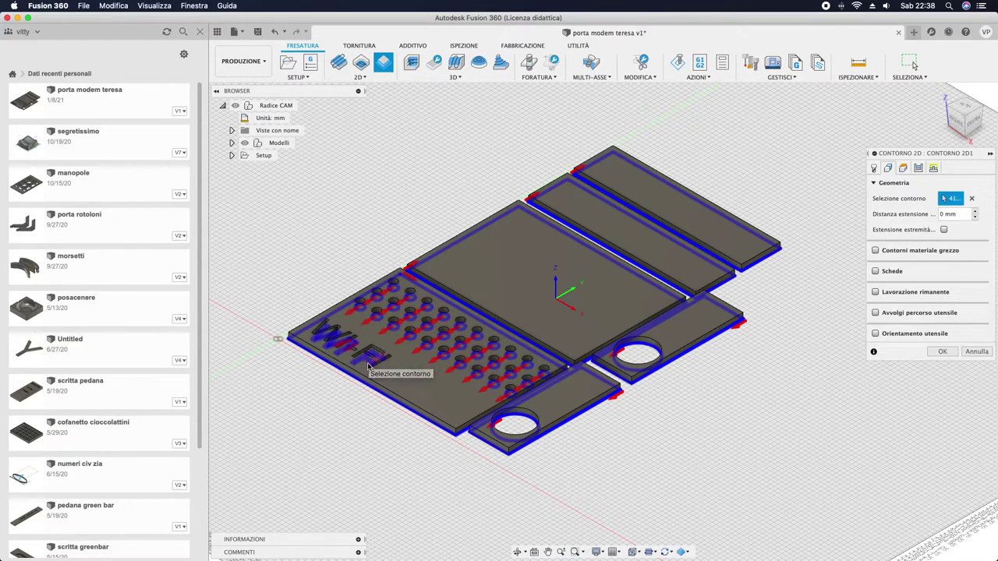
left_click(366, 369)
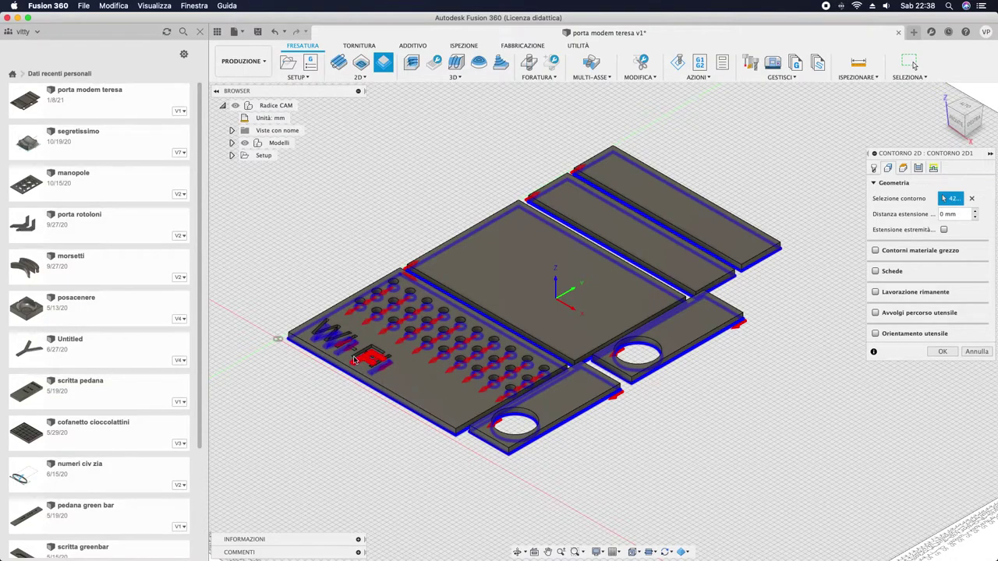
scroll(357, 361, "up", 2)
scroll(355, 360, "up", 2)
scroll(353, 360, "up", 4)
scroll(354, 359, "up", 2)
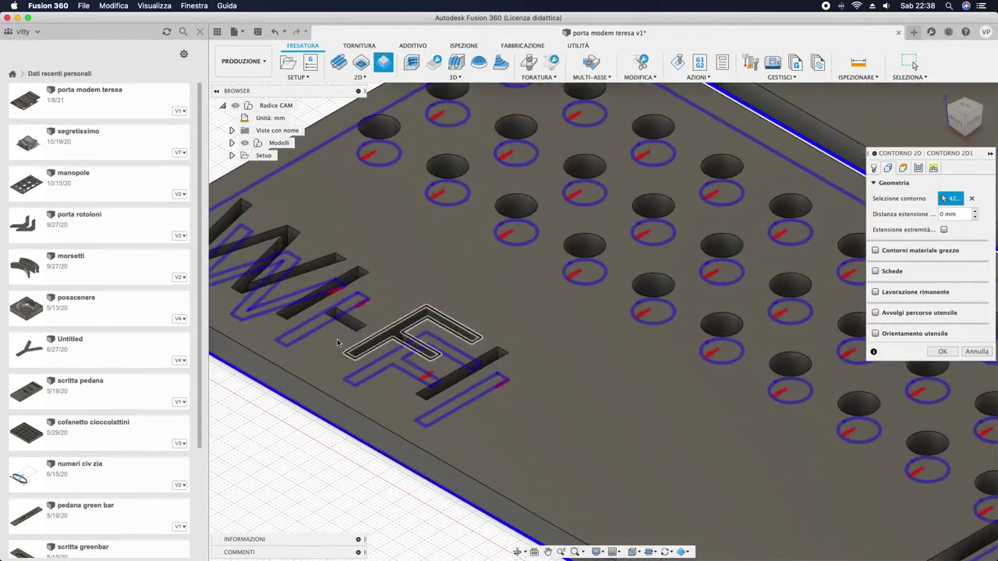
scroll(339, 348, "up", 2)
scroll(335, 347, "down", 3)
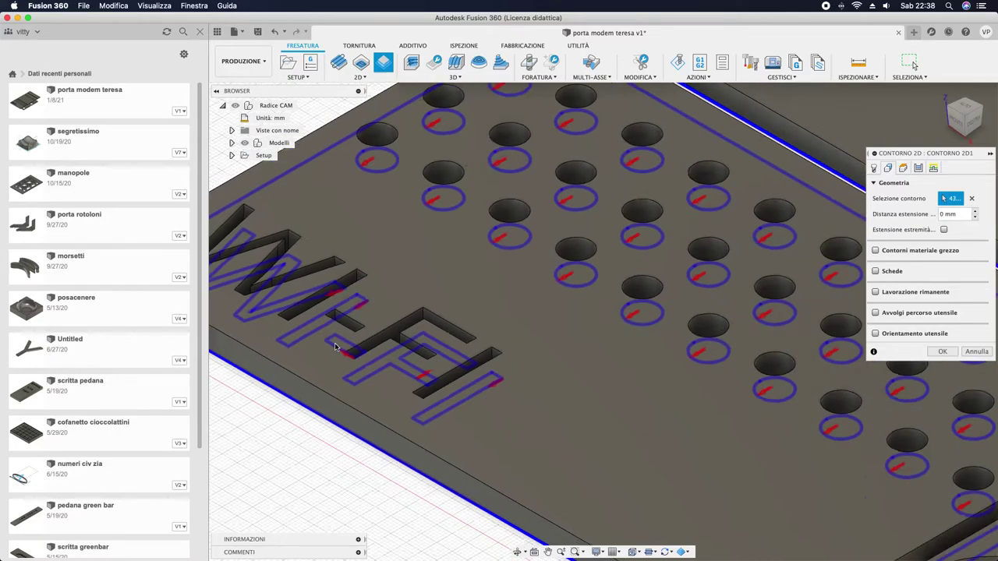
scroll(335, 347, "down", 4)
scroll(335, 347, "down", 3)
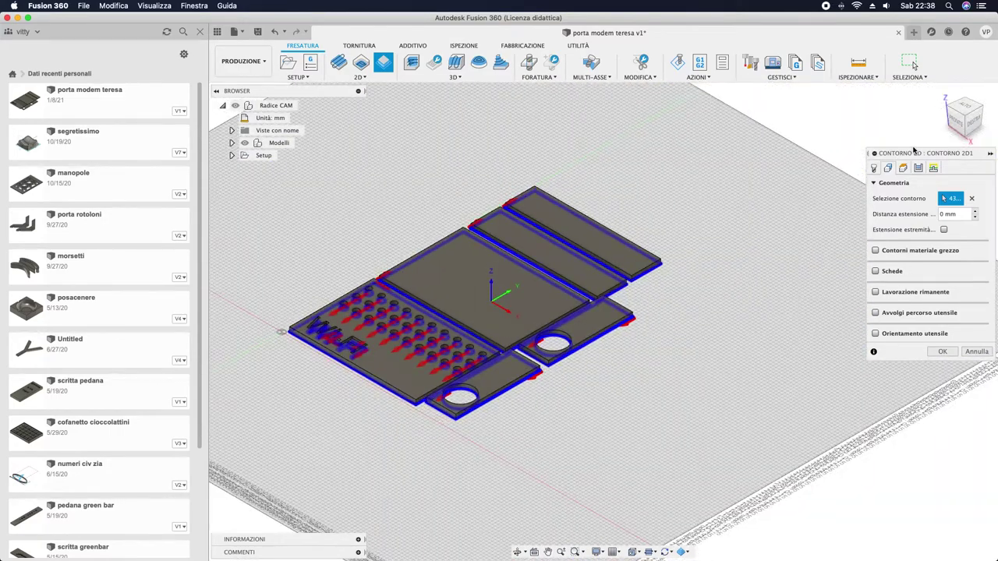
left_click(872, 169)
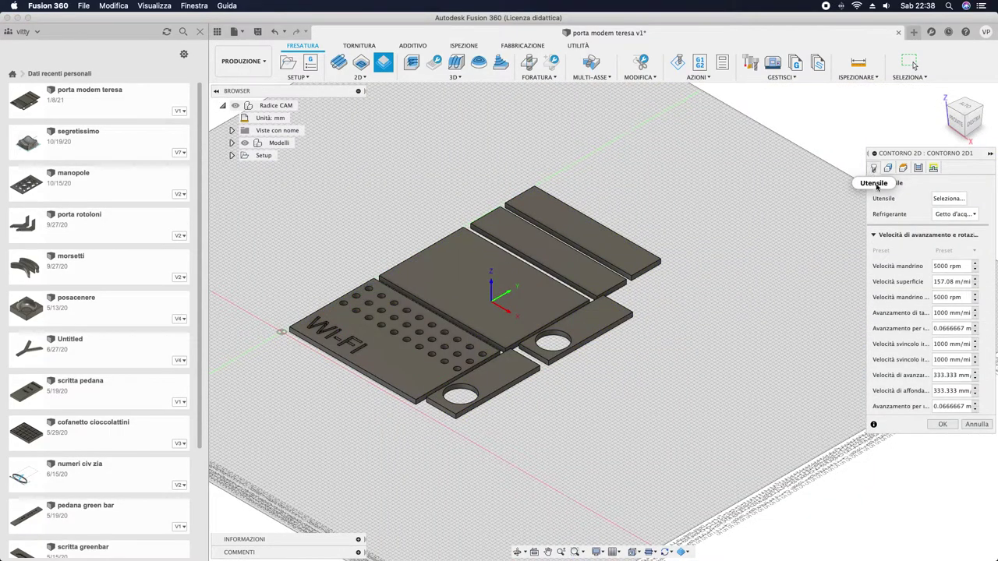
- Assign the Ø3mm L30mm library cutter at 25000 rpm to the contour
left_click(939, 199)
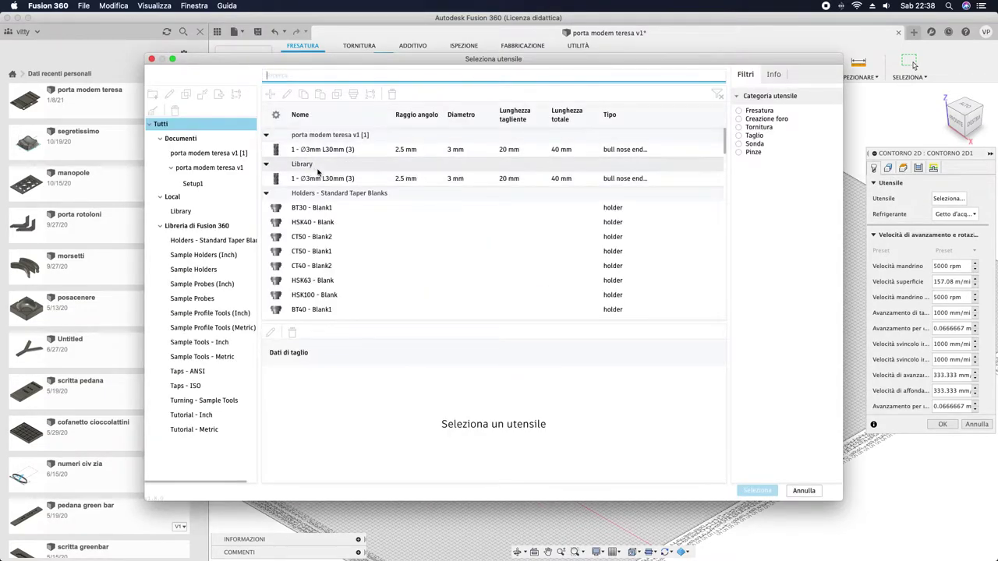
left_click(322, 179)
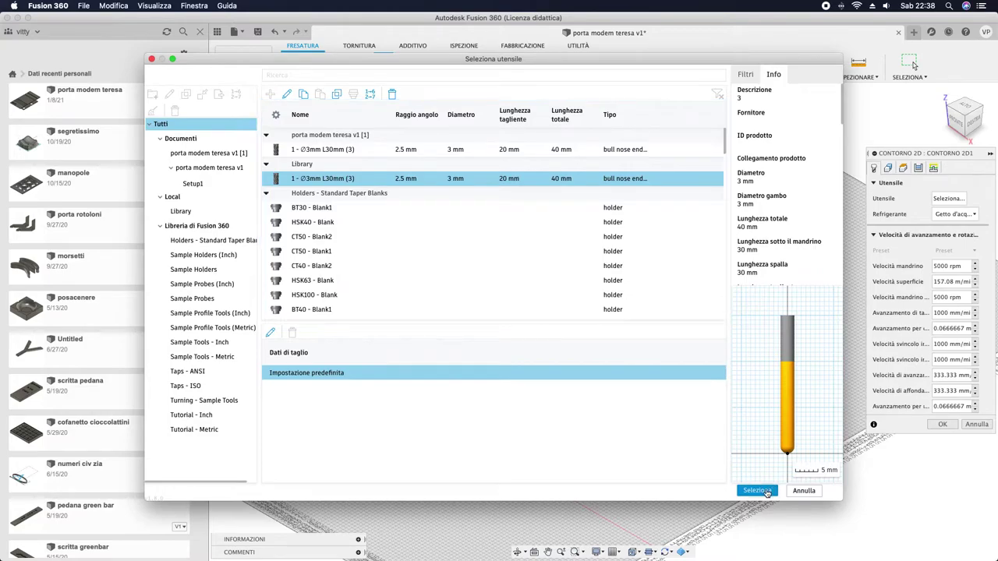
left_click(767, 491)
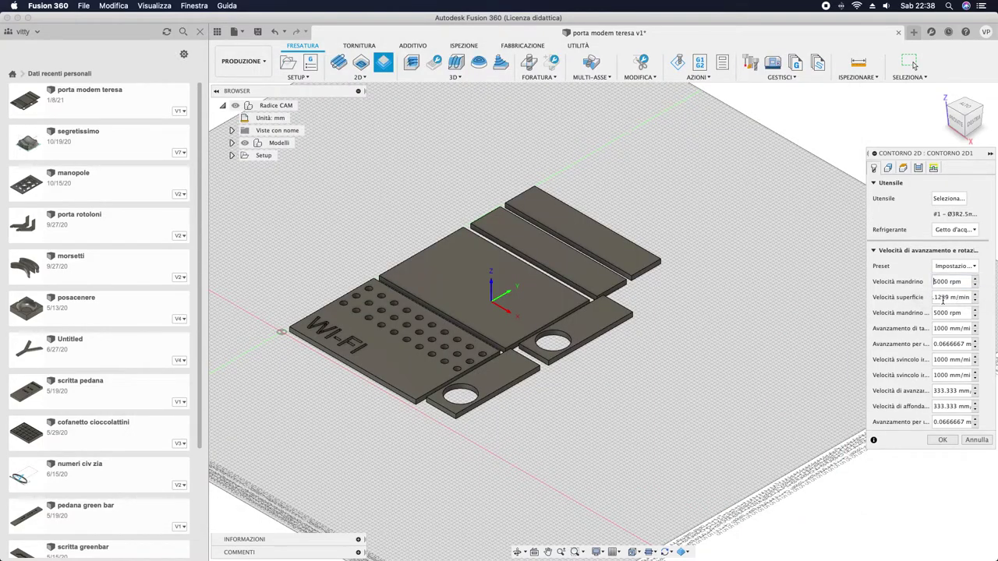
type("2")
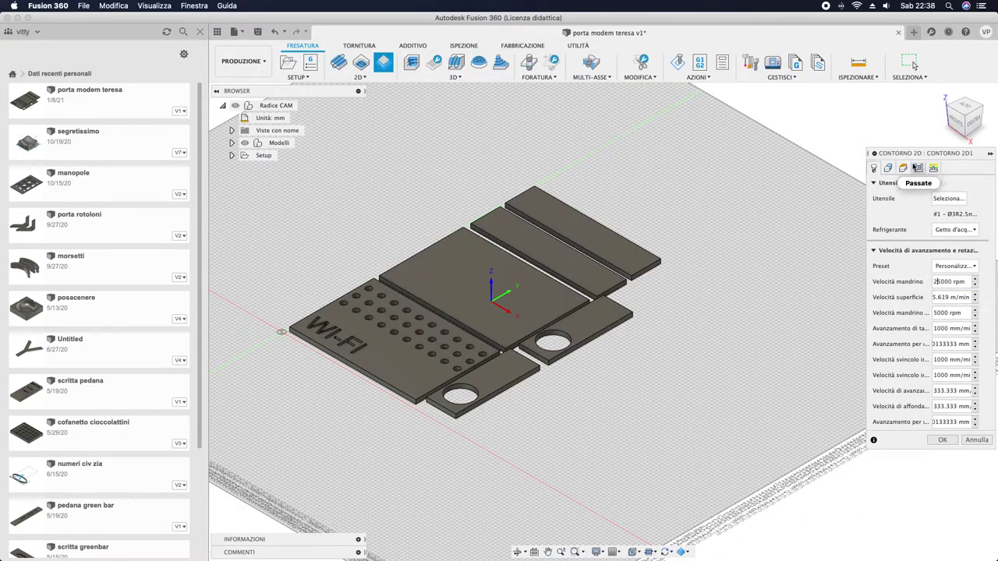
- Enable multiple depths with 2.5 mm roughing steps and confirm the 2D contour
left_click(902, 172)
left_click(918, 170)
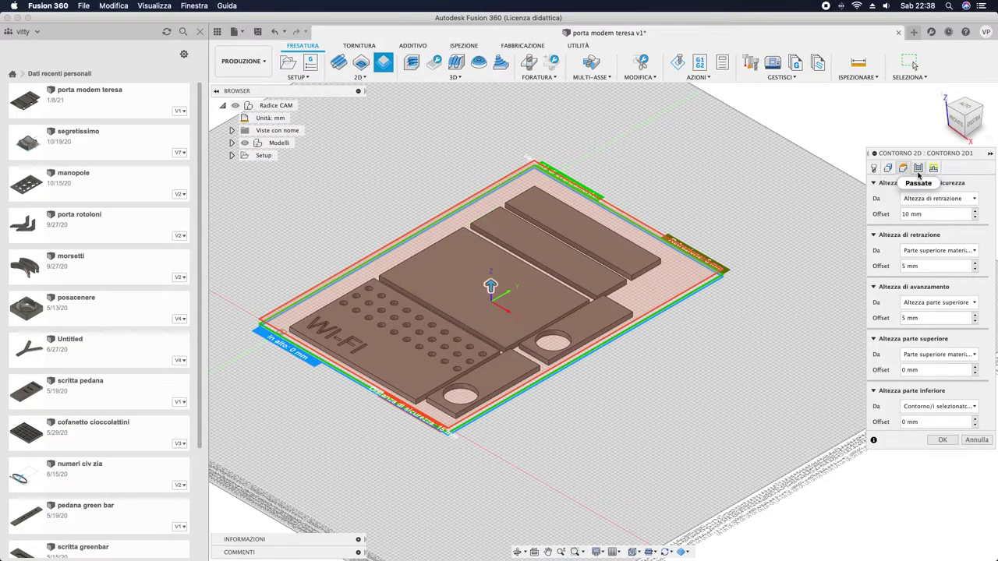
left_click(934, 170)
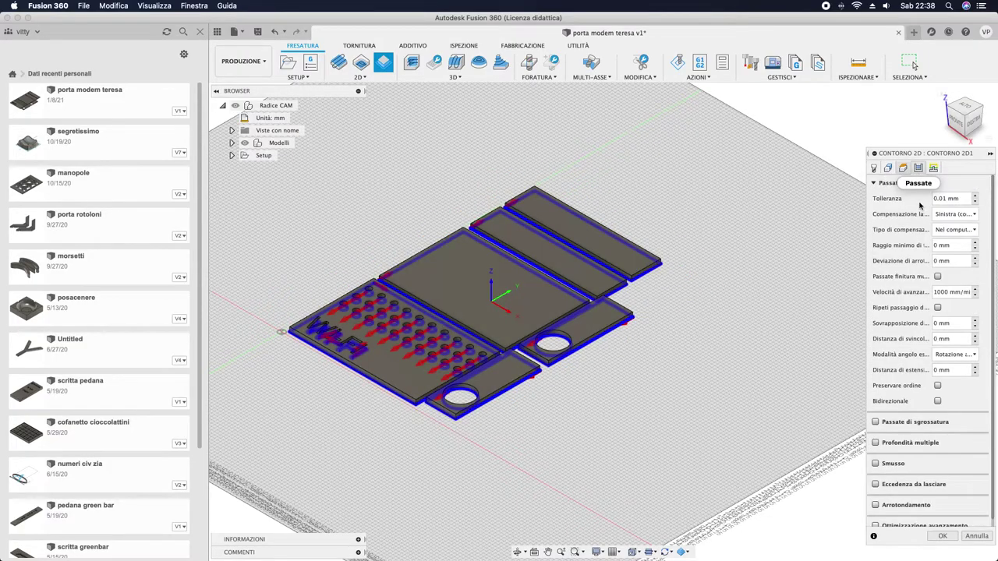
left_click(883, 443)
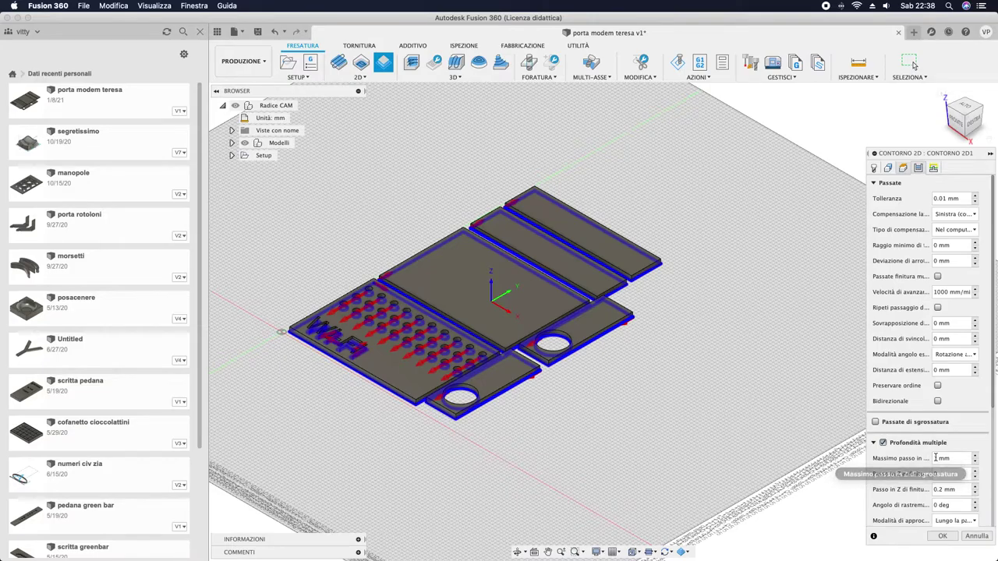
type("2,5")
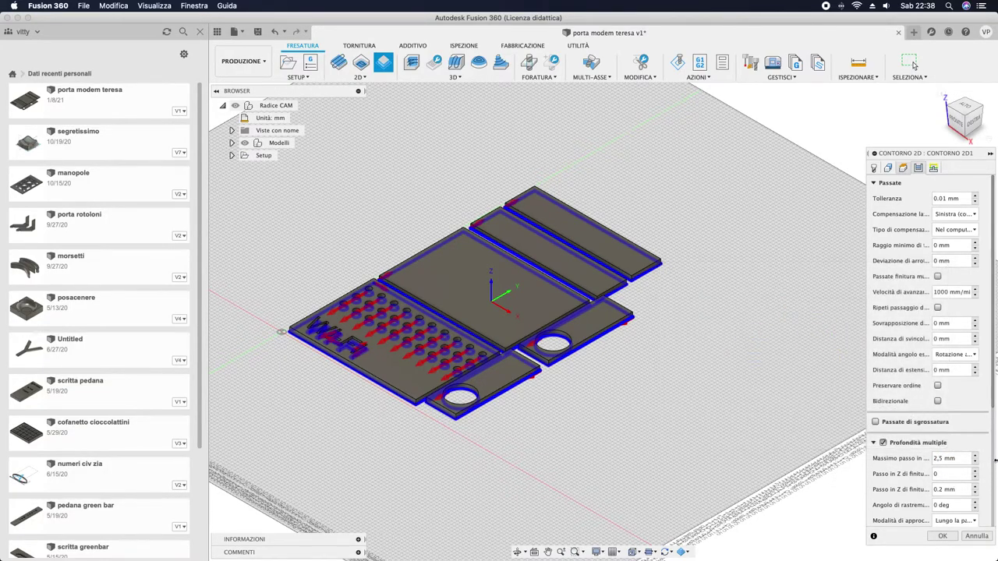
left_click(933, 169)
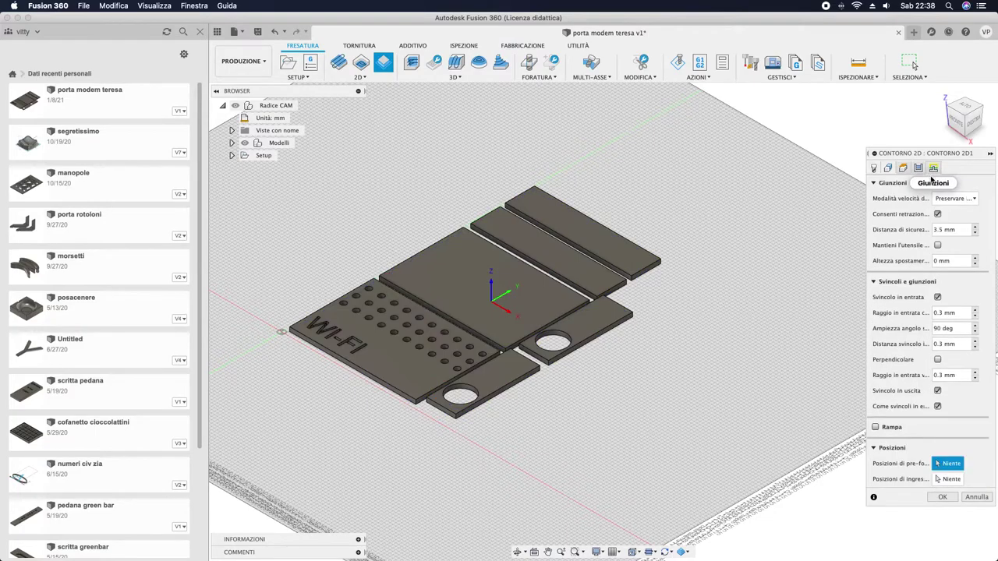
left_click(942, 499)
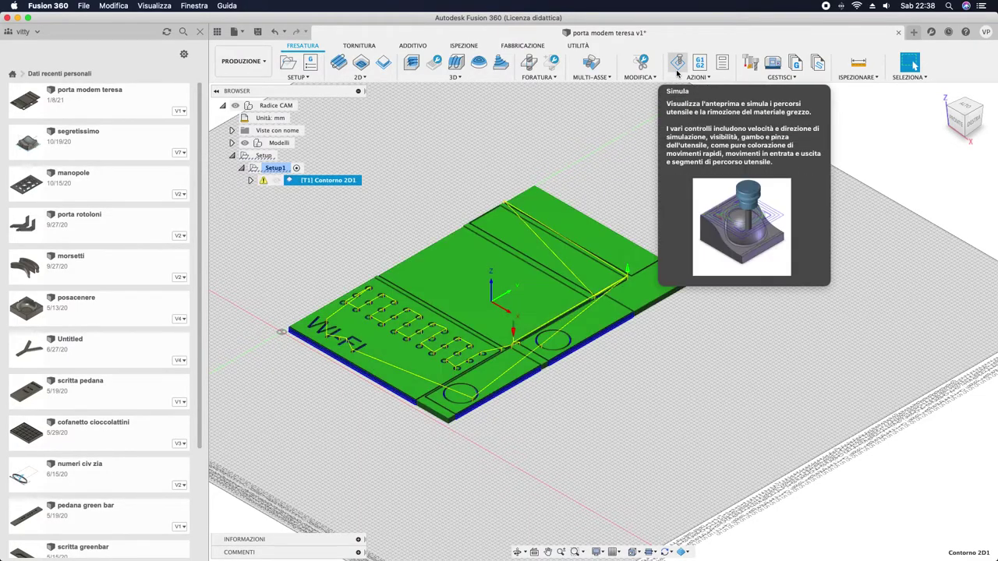
- Simulate the 2D Contour1 toolpath at increased playback speed with the Info panel shown
left_click(679, 66)
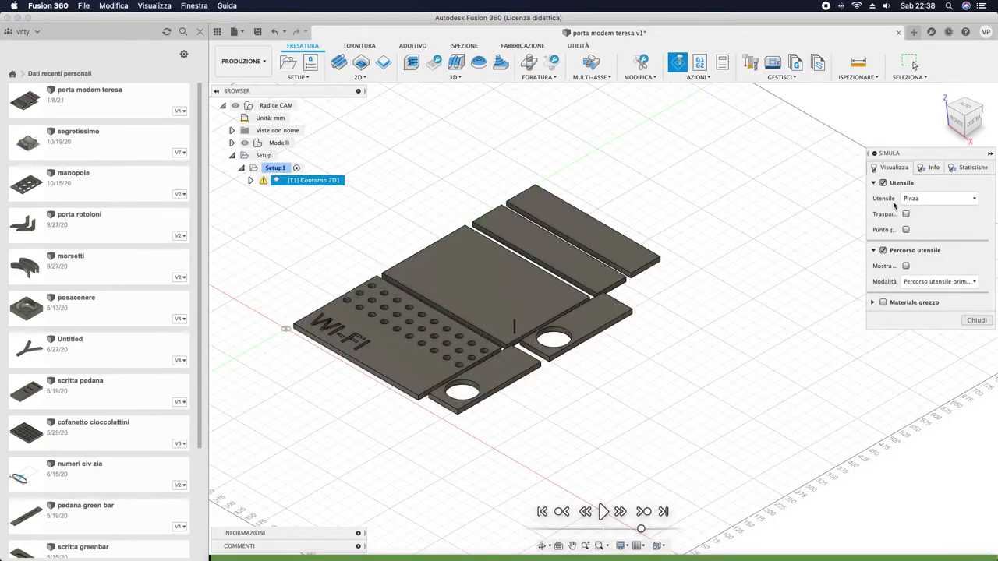
left_click(930, 168)
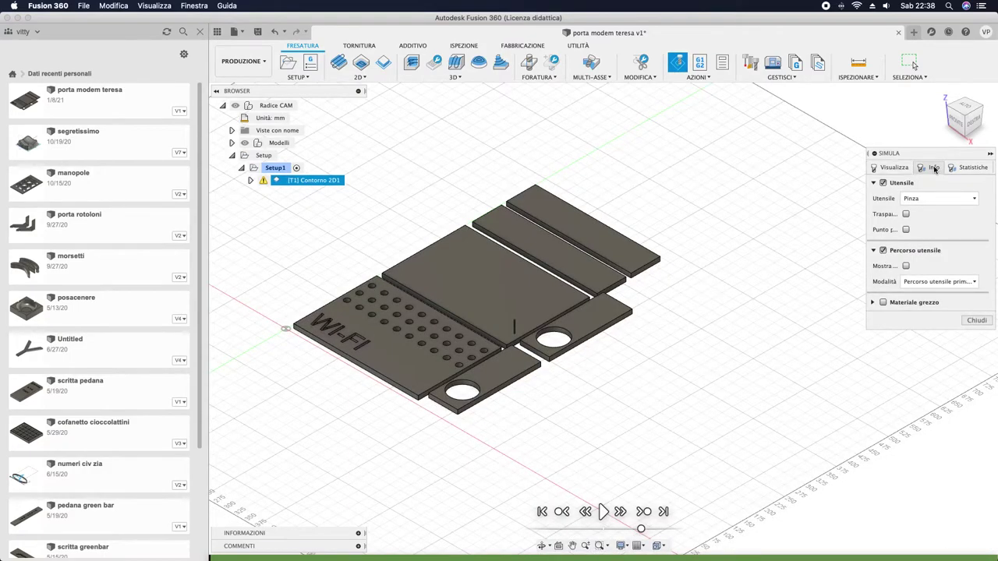
left_click(604, 512)
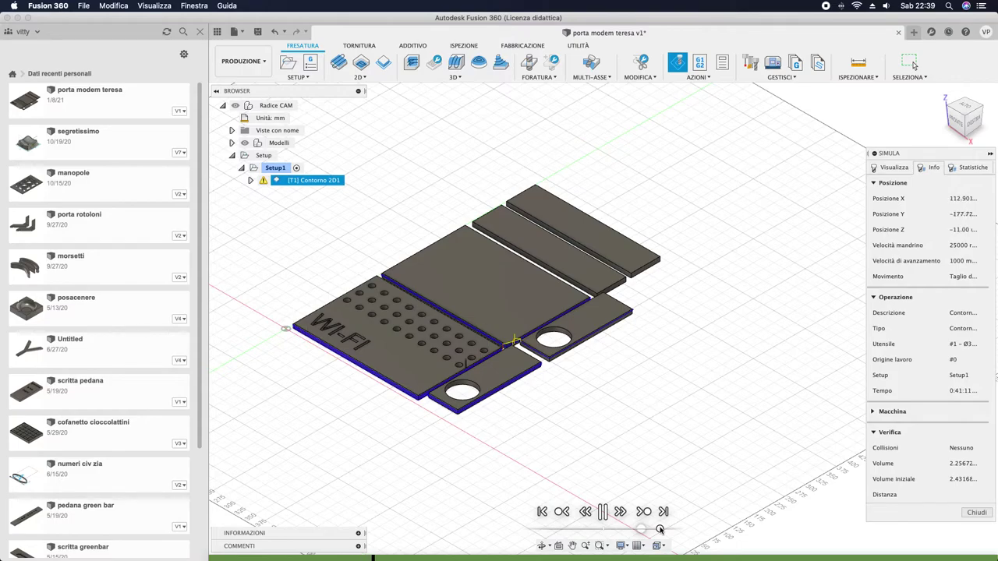
left_click_drag(660, 529, 680, 529)
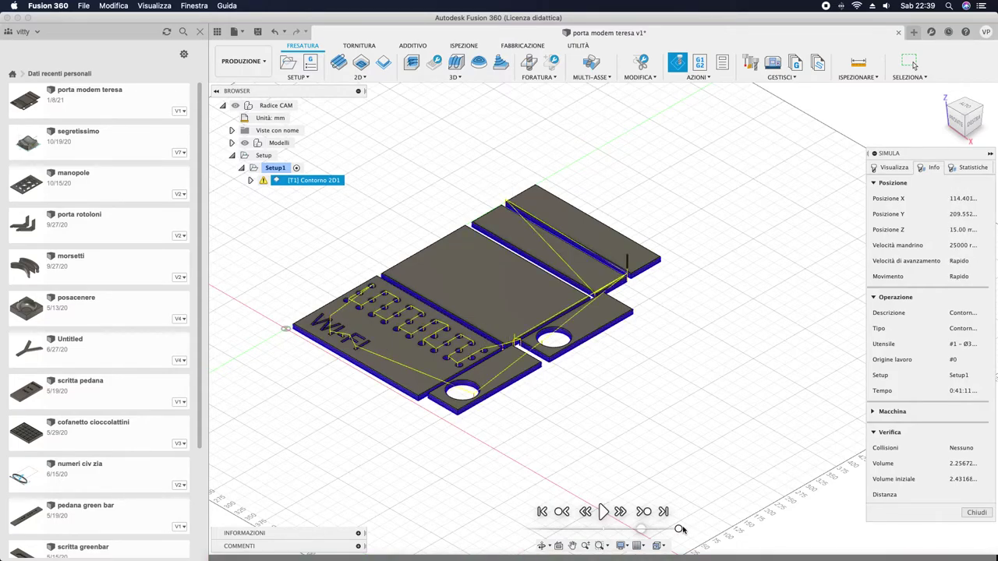
left_click(974, 513)
left_click(699, 66)
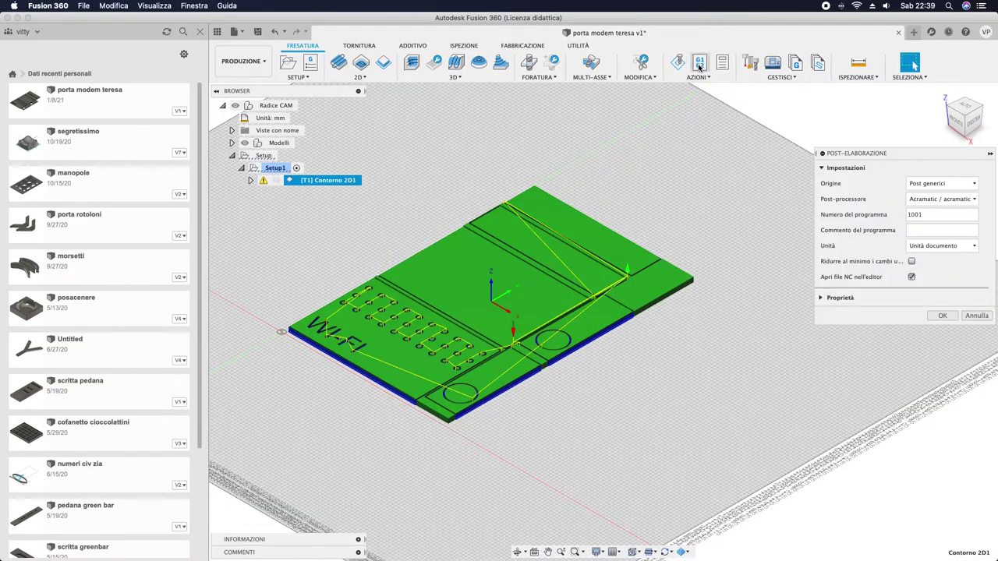
- Post-process with program number 1001 and save pcrec.nc to Scrivania
left_click(926, 216)
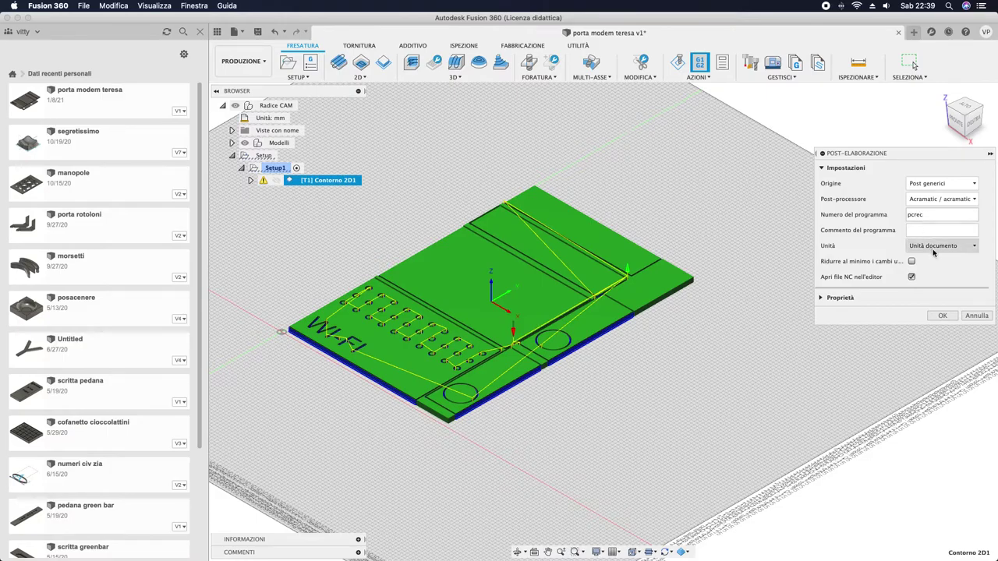
left_click(944, 316)
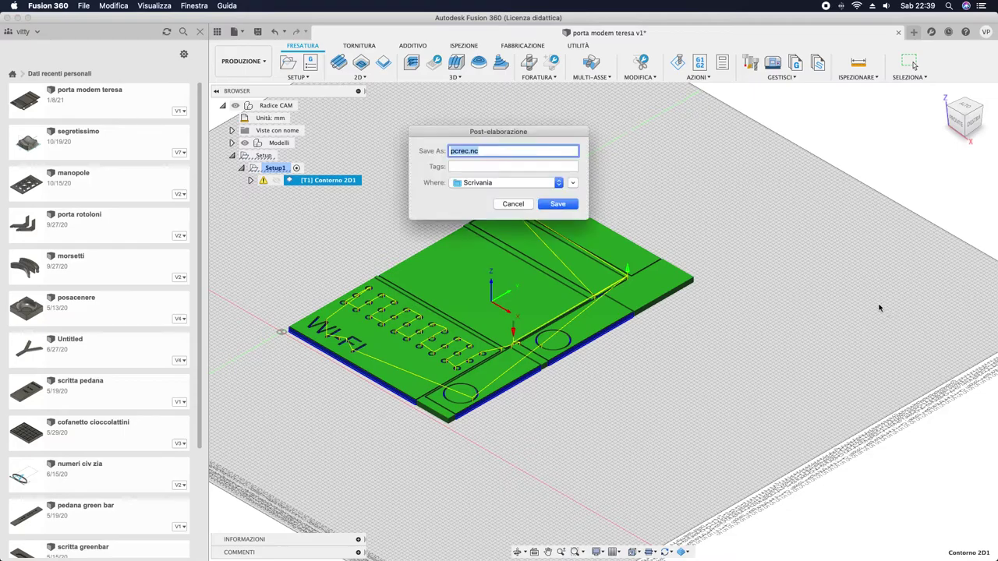
left_click(559, 205)
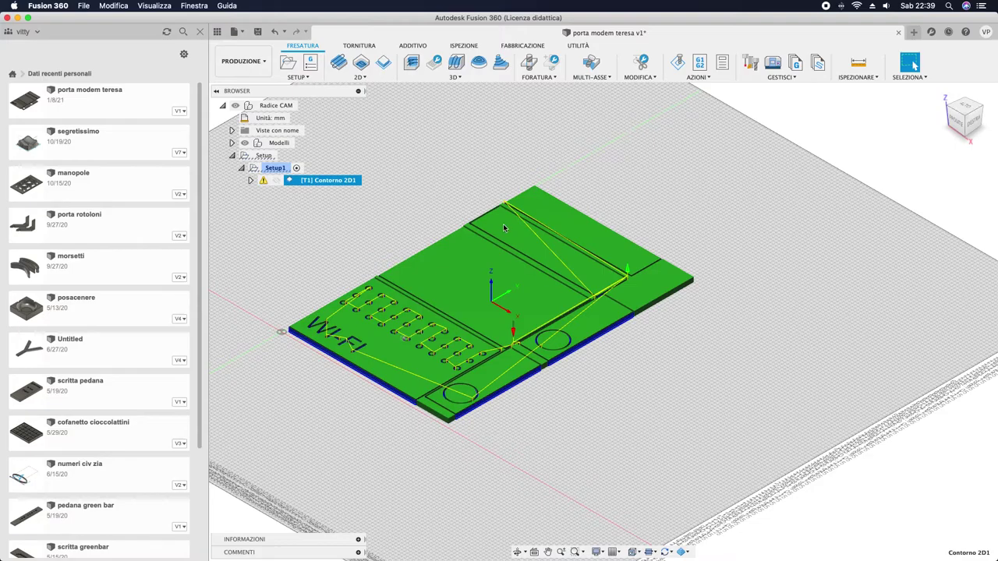
- Deselect Setup1 to show the six finished modem-holder panels without the toolpath overlay
left_click(642, 441)
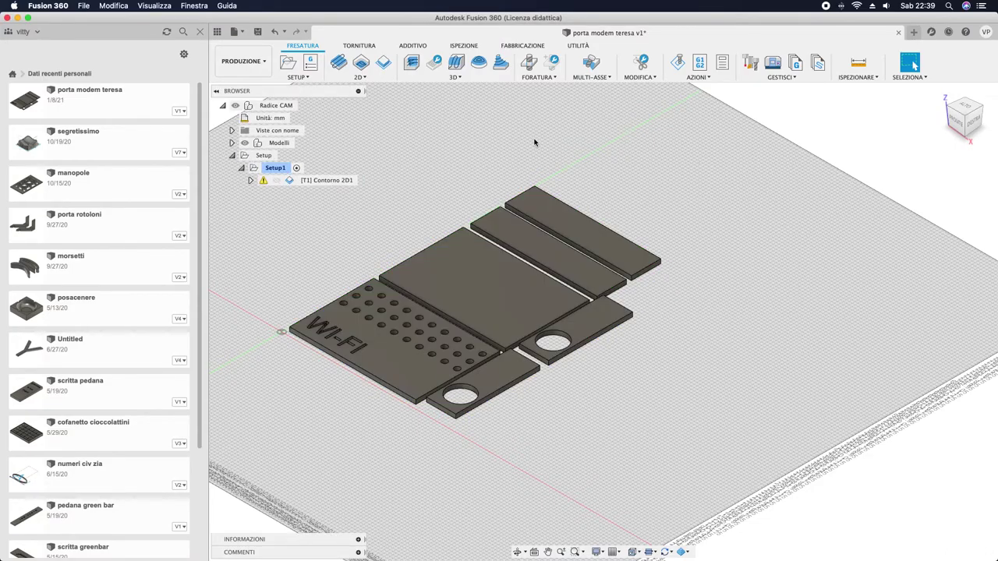